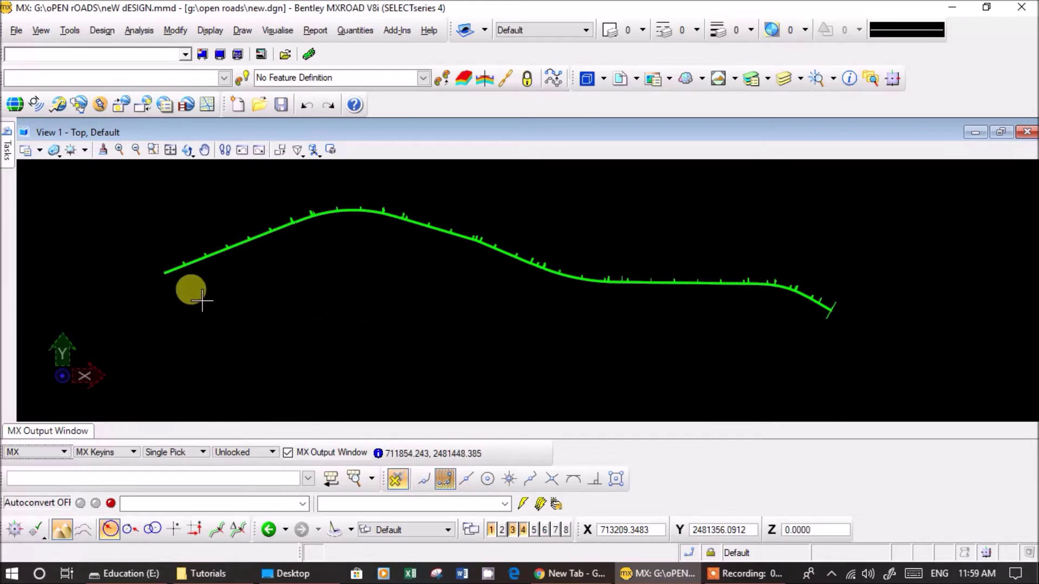
Re-centre the plan view and launch Design > Quick Alignment > Vertical Profile
middle_drag(196, 294, 281, 325)
click(103, 30)
mouse_move(134, 61)
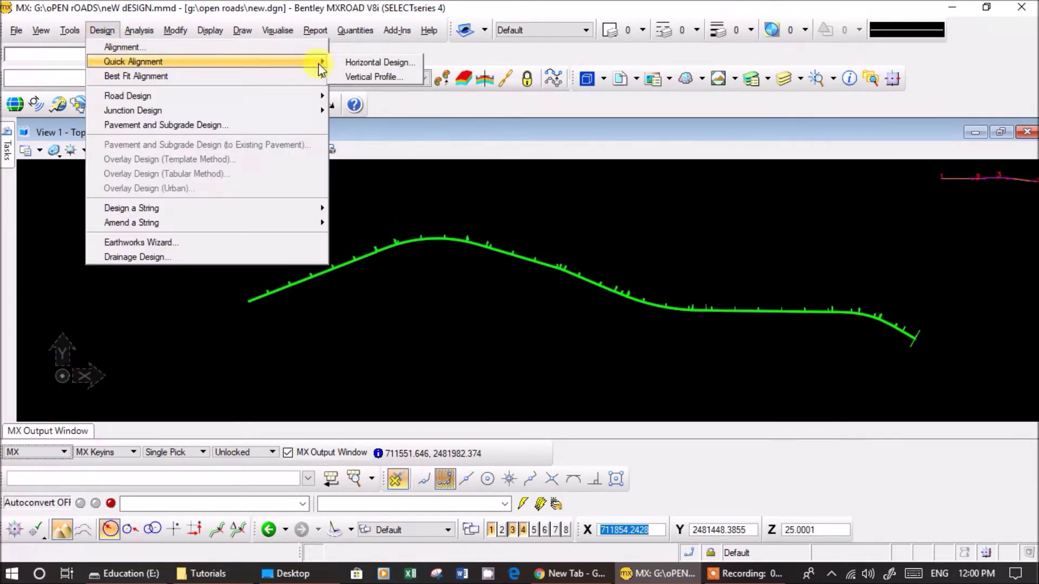
click(373, 77)
click(704, 358)
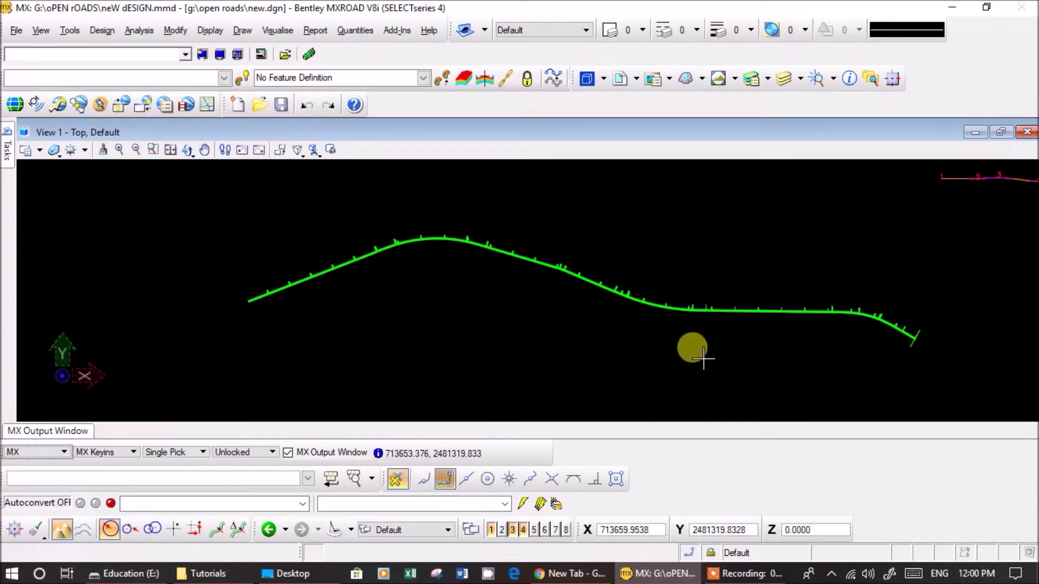
Choose model DESIGN NEW and string MCL0 for the quick profile, then continue
click(326, 316)
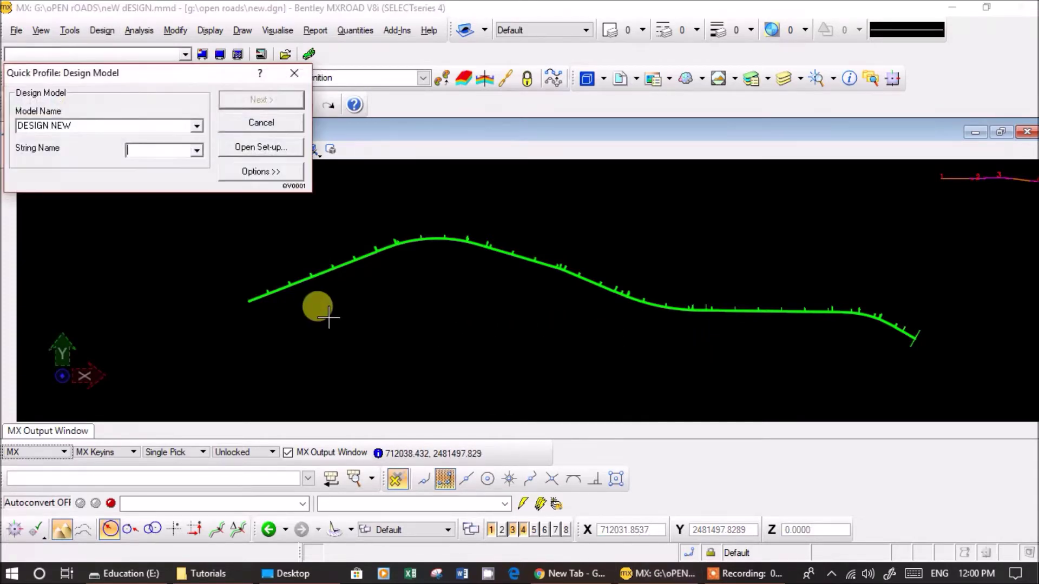
click(196, 150)
click(162, 165)
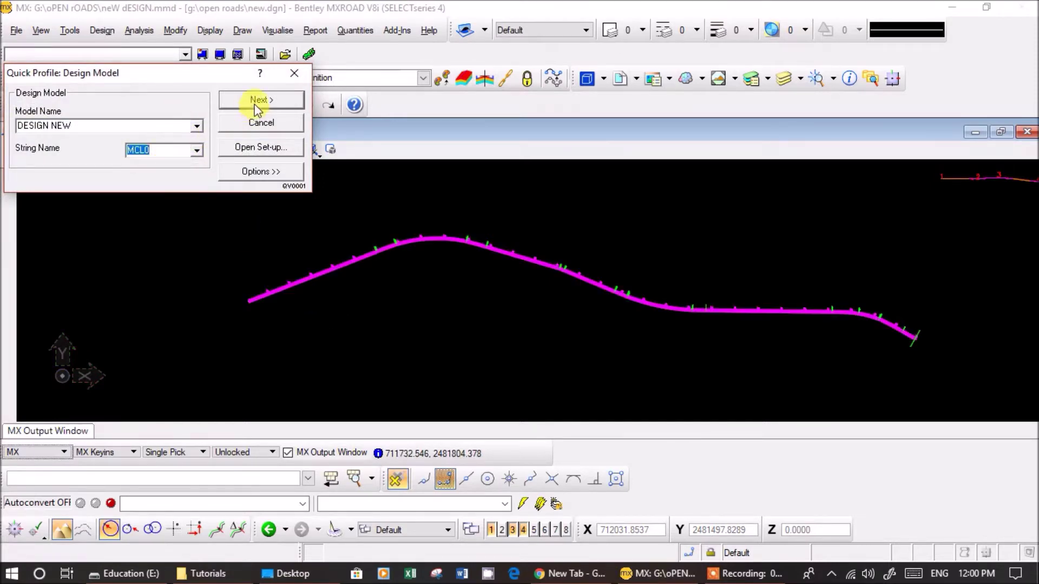
click(423, 238)
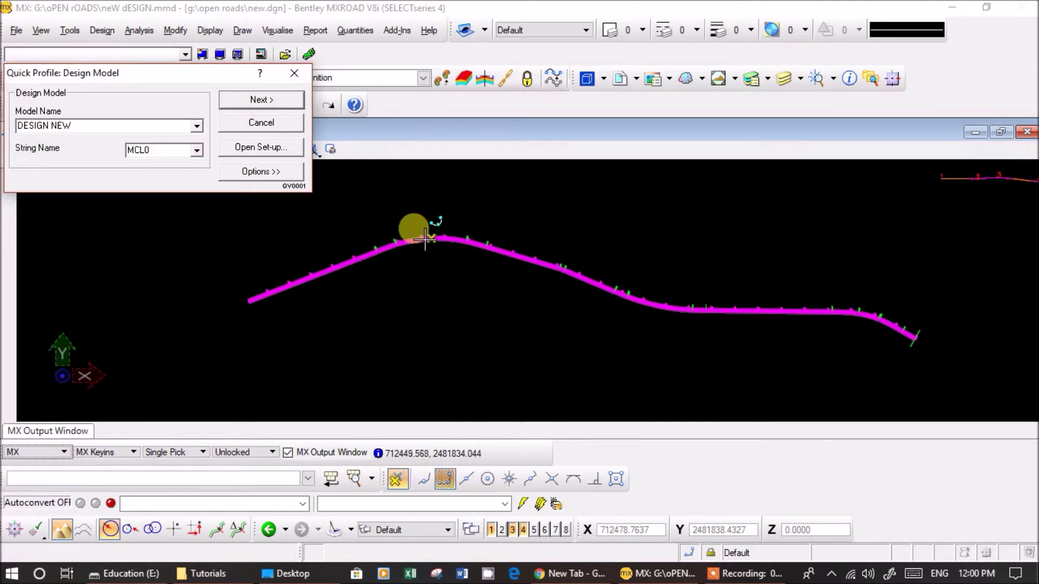
click(288, 103)
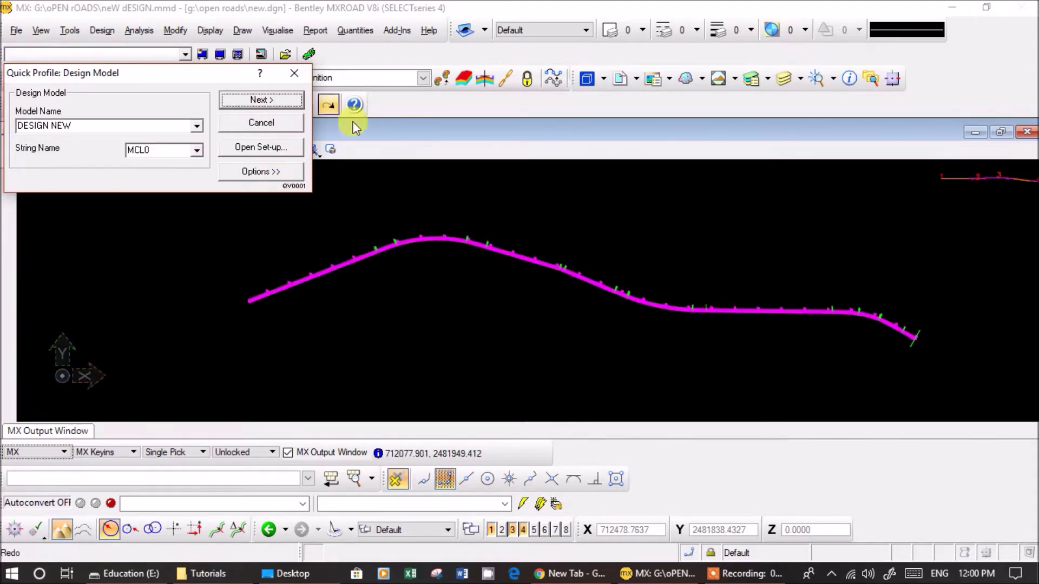
Accept MCL0, place its profile origin in View 2, and pan the ground profile into view
click(565, 276)
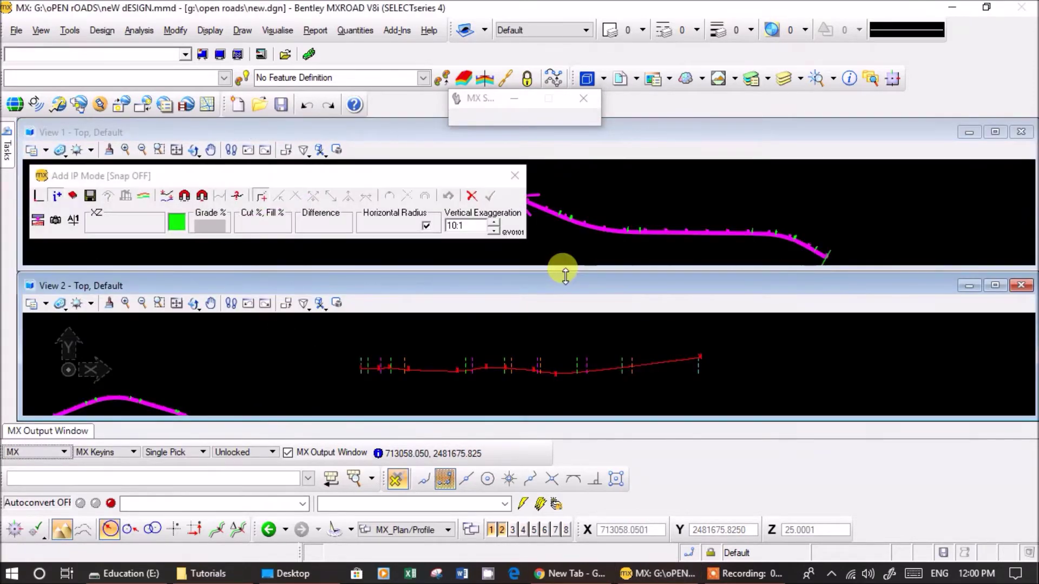
scroll(360, 371, down, 2)
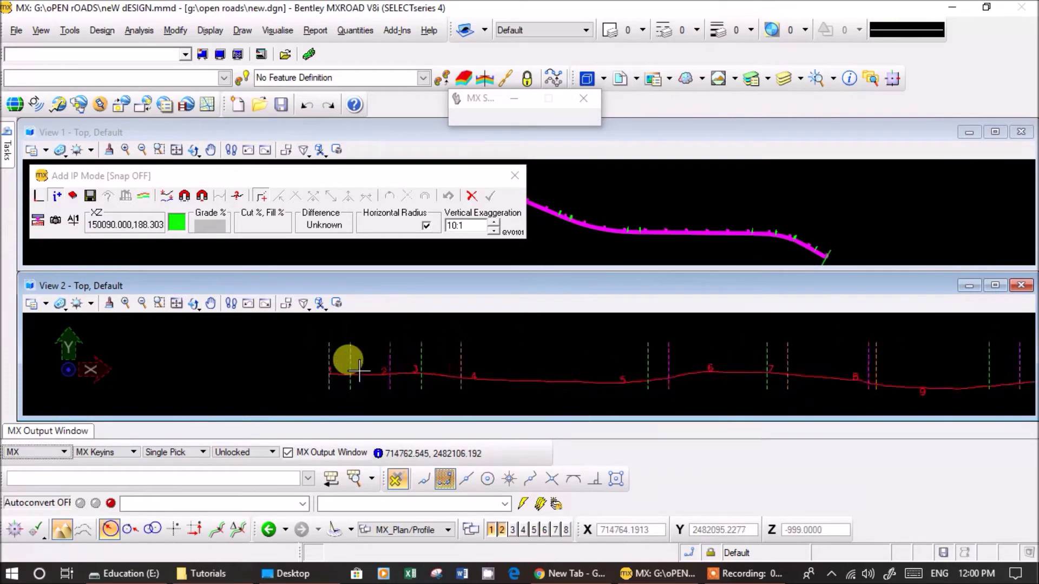
click(39, 198)
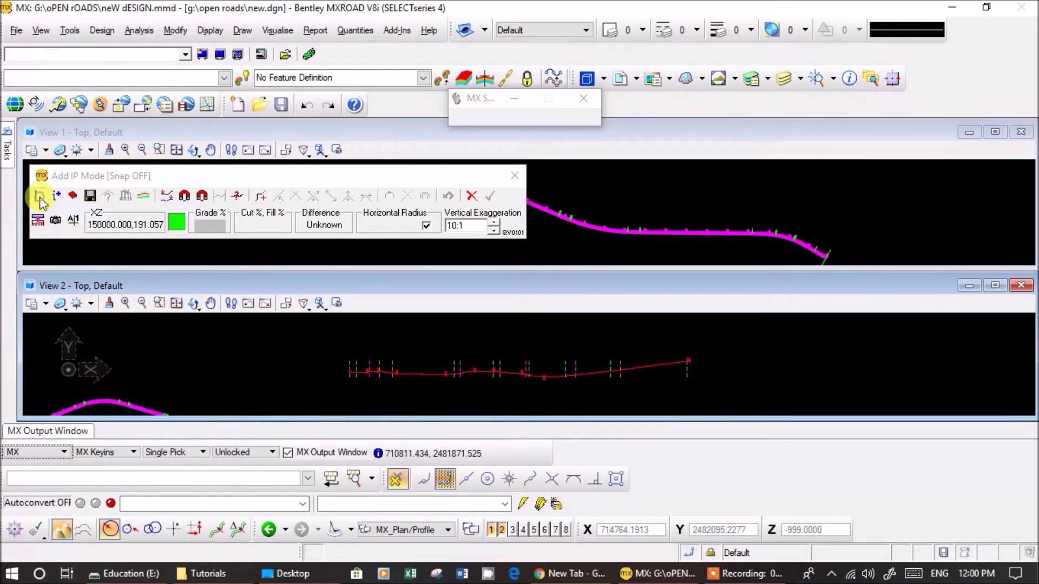
click(686, 369)
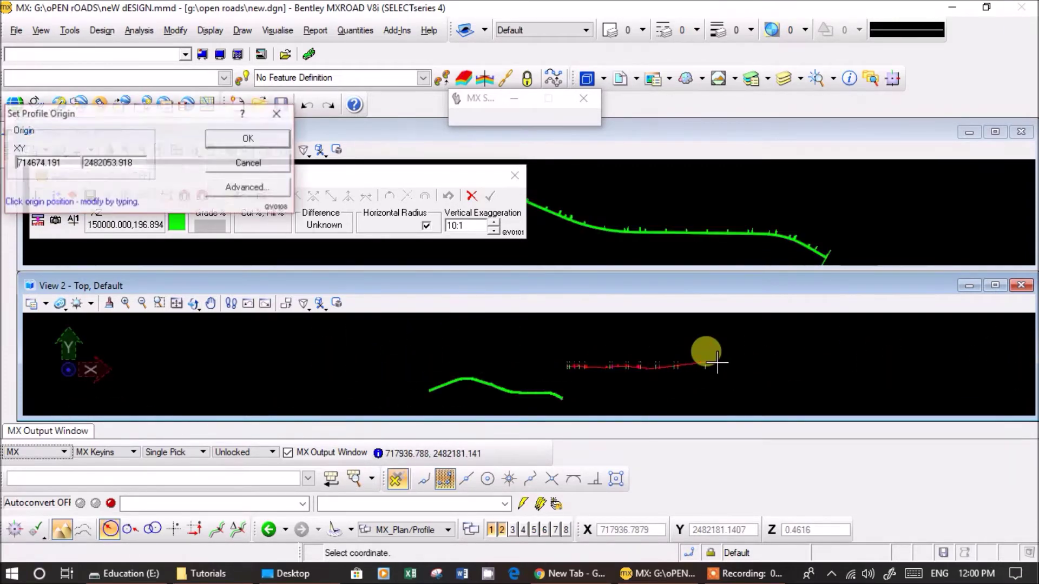
click(296, 352)
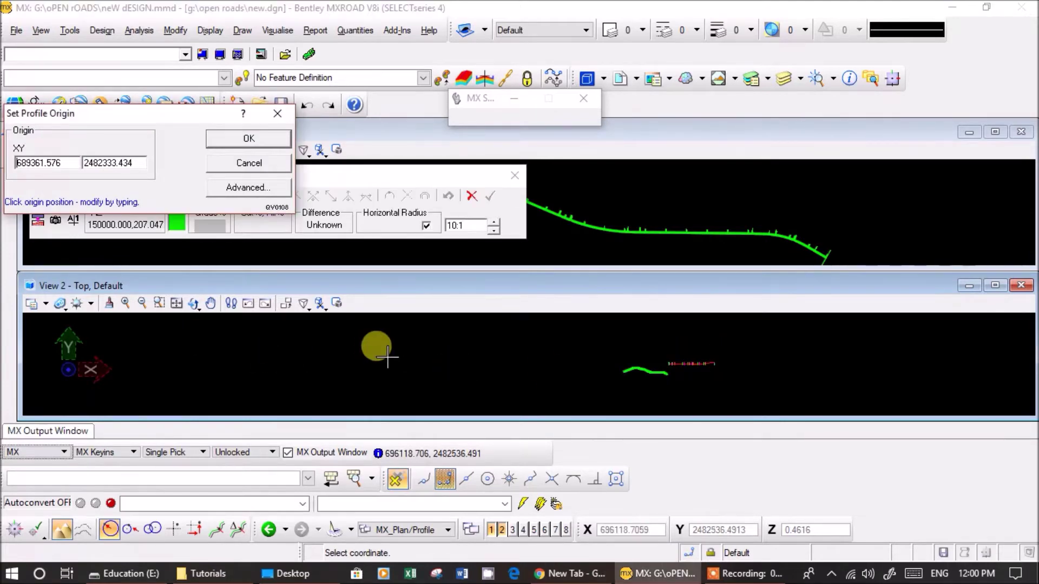
click(249, 139)
mouse_move(373, 400)
middle_down()
mouse_move(379, 355)
mouse_move(360, 355)
middle_up()
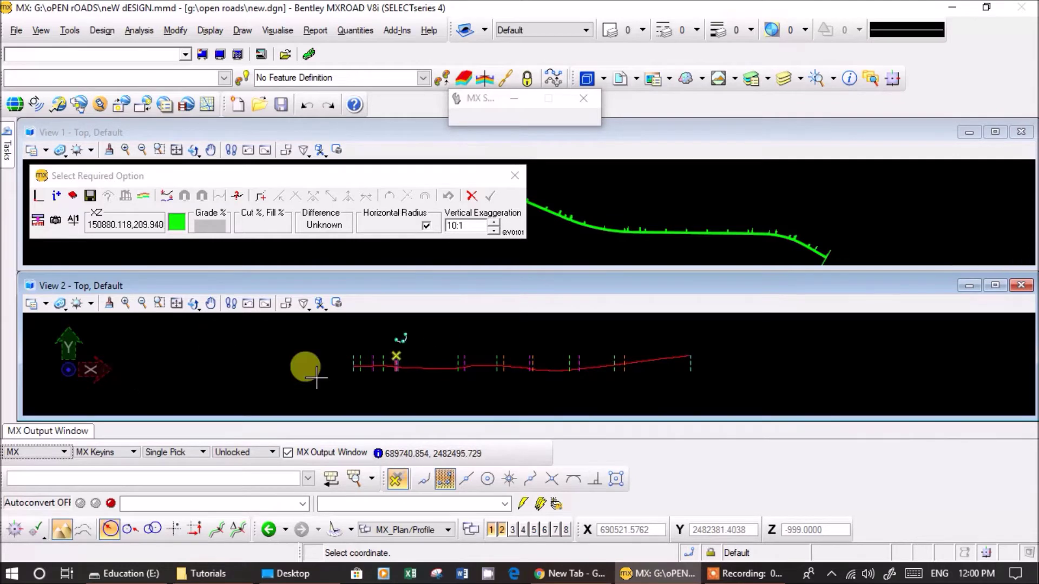
scroll(317, 376, up, 2)
scroll(347, 348, up, 2)
scroll(343, 348, up, 2)
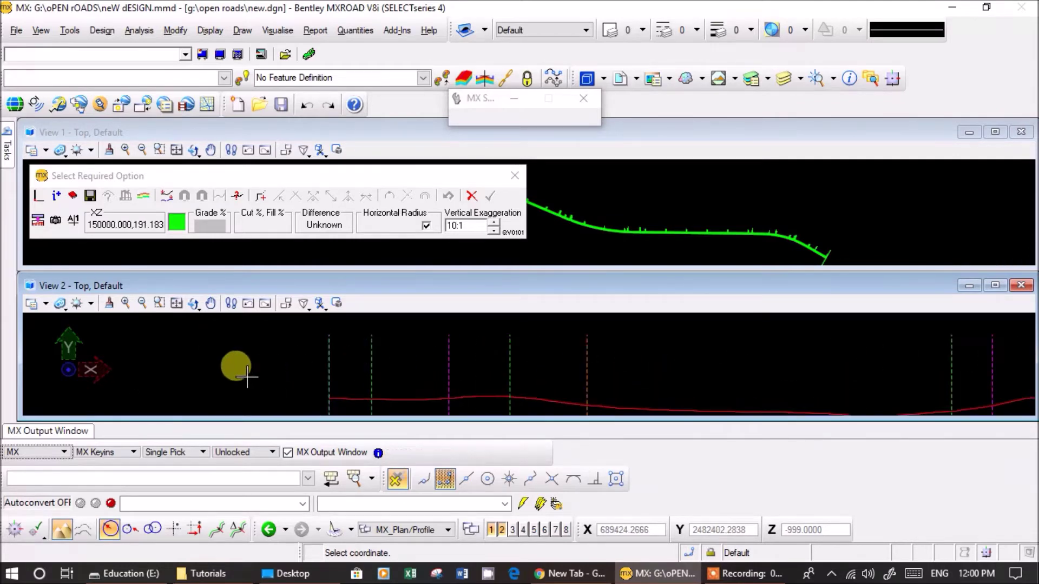
click(72, 202)
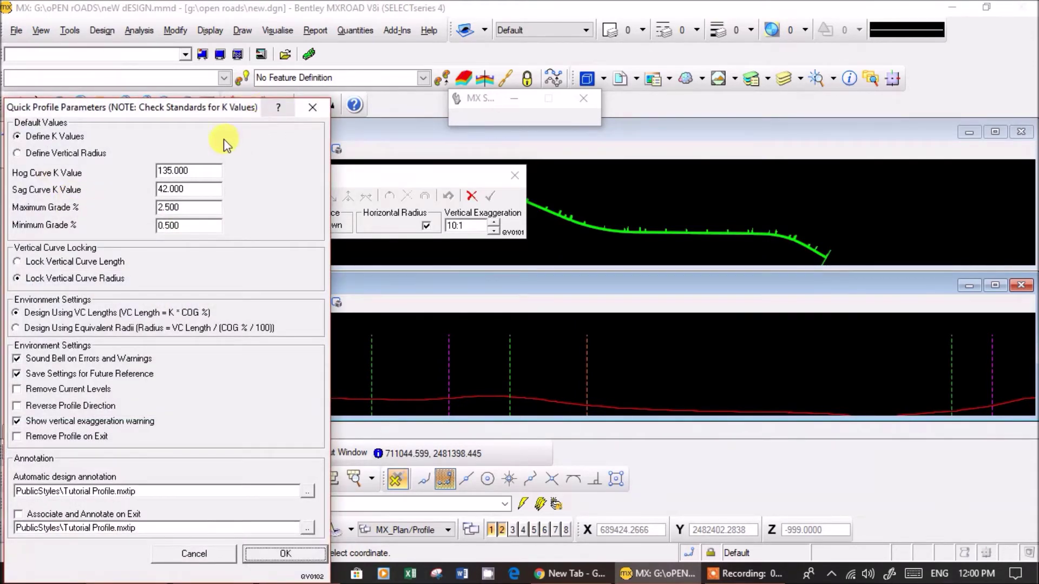
click(204, 171)
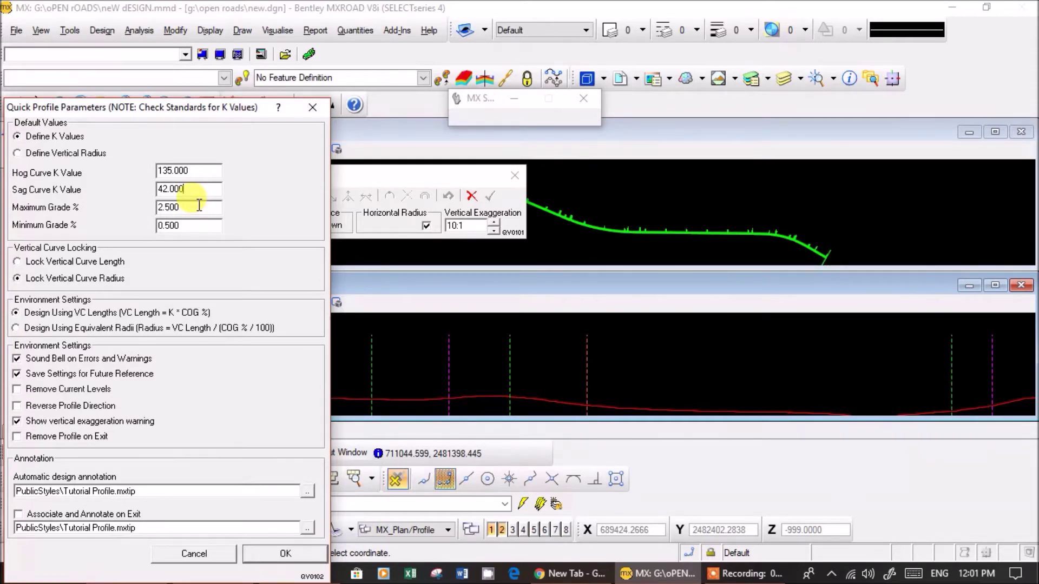
click(283, 552)
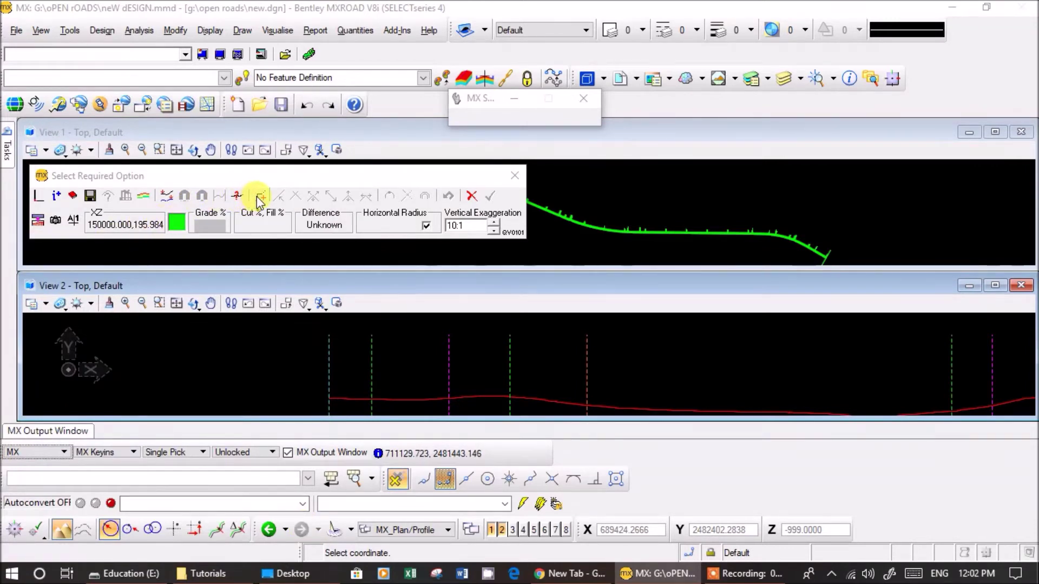
Place the first five vertical IPs along the MCL0 ground line from the profile start
click(239, 197)
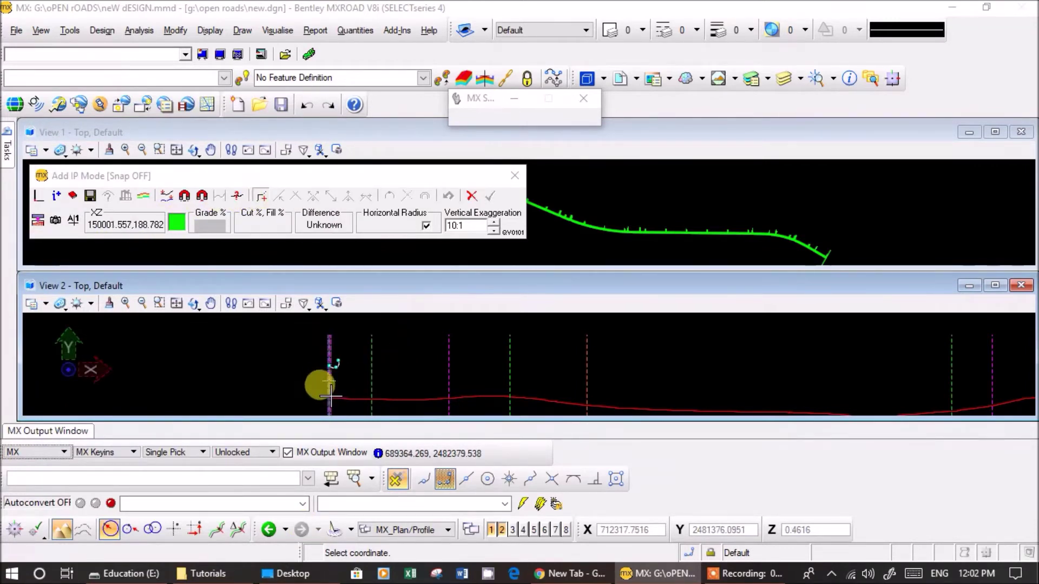
middle_drag(368, 394, 302, 351)
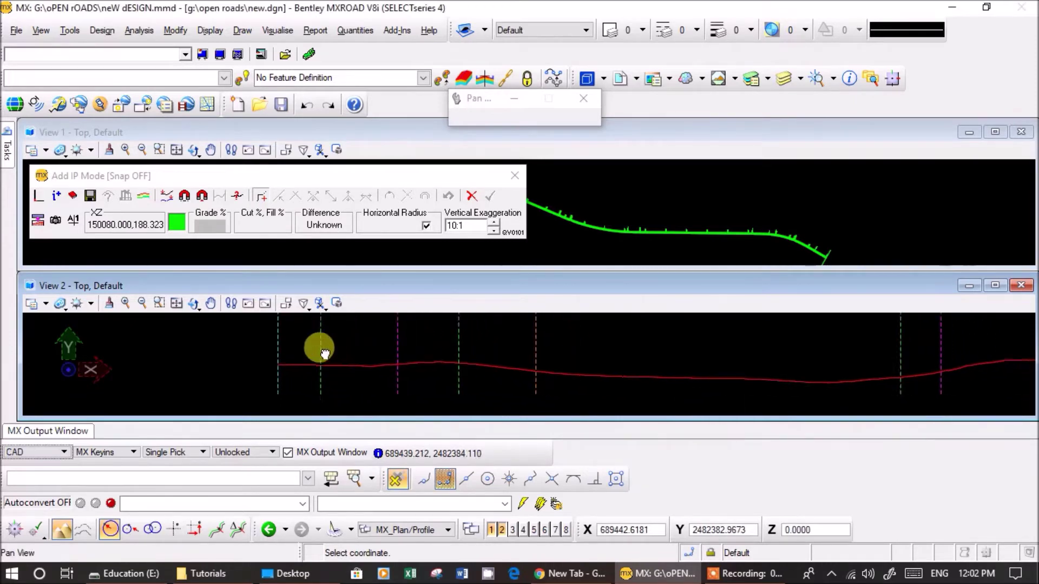
click(263, 354)
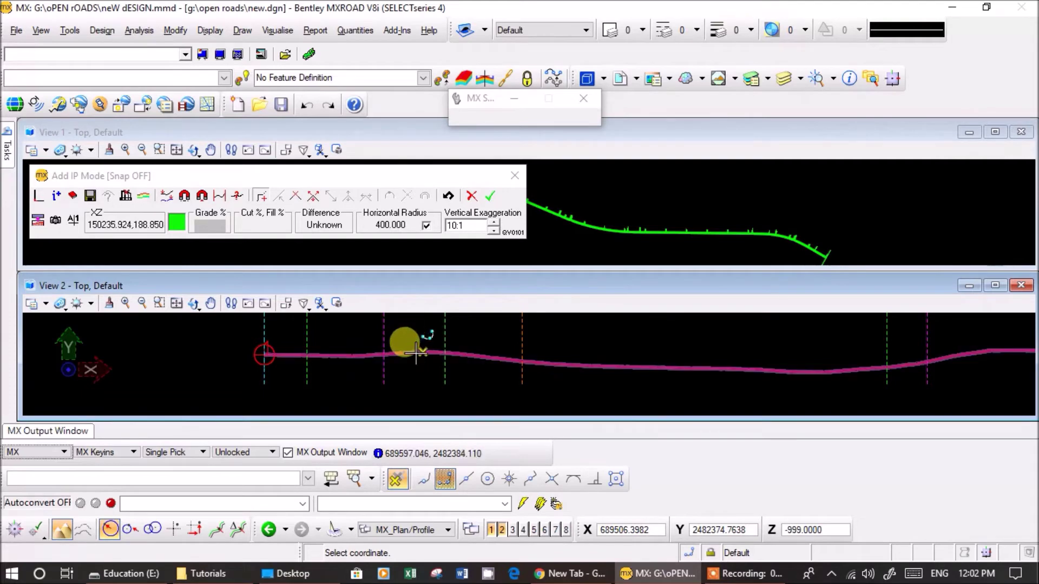
click(358, 355)
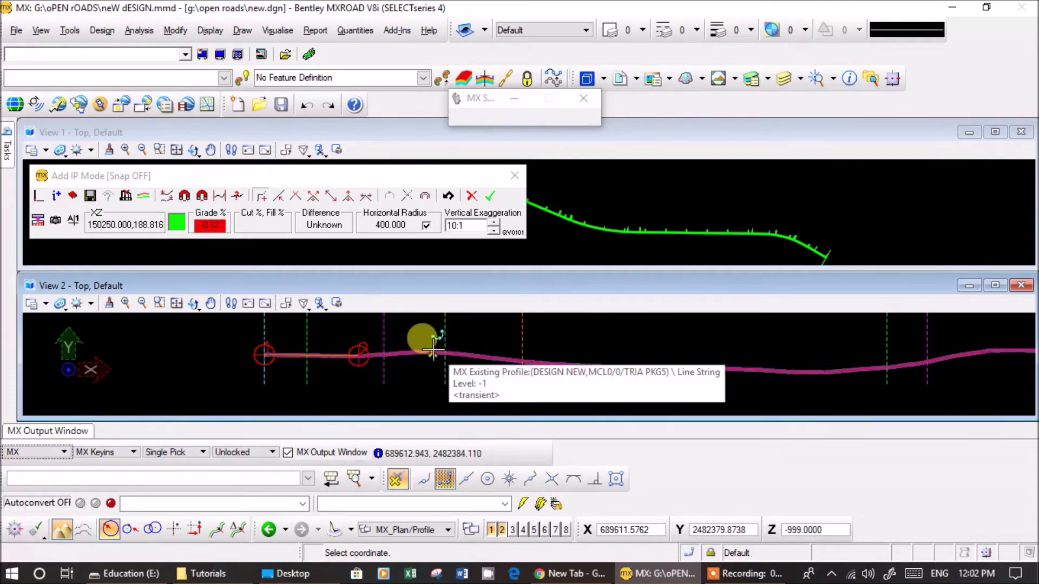
click(434, 351)
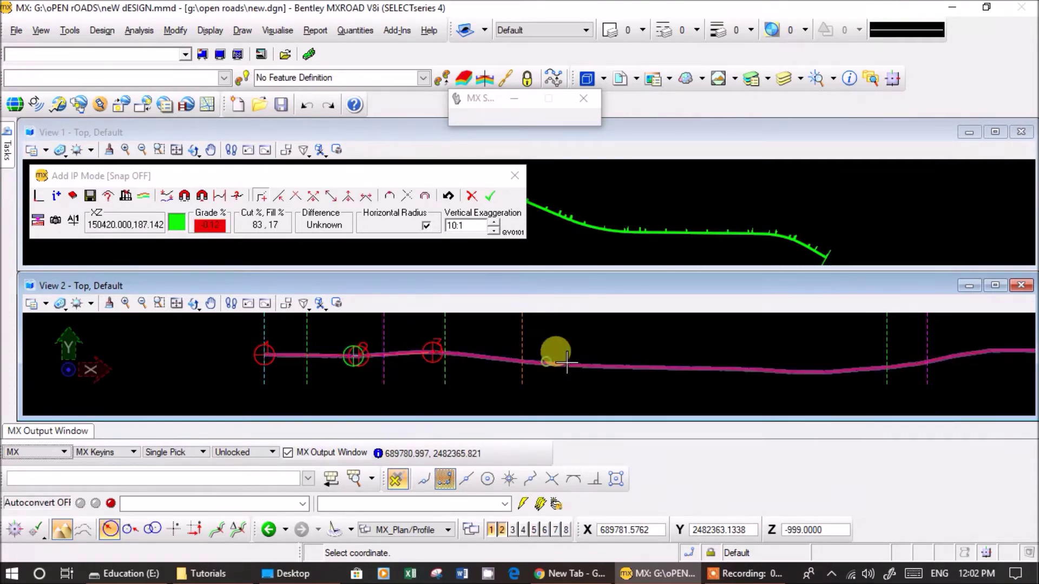
click(545, 362)
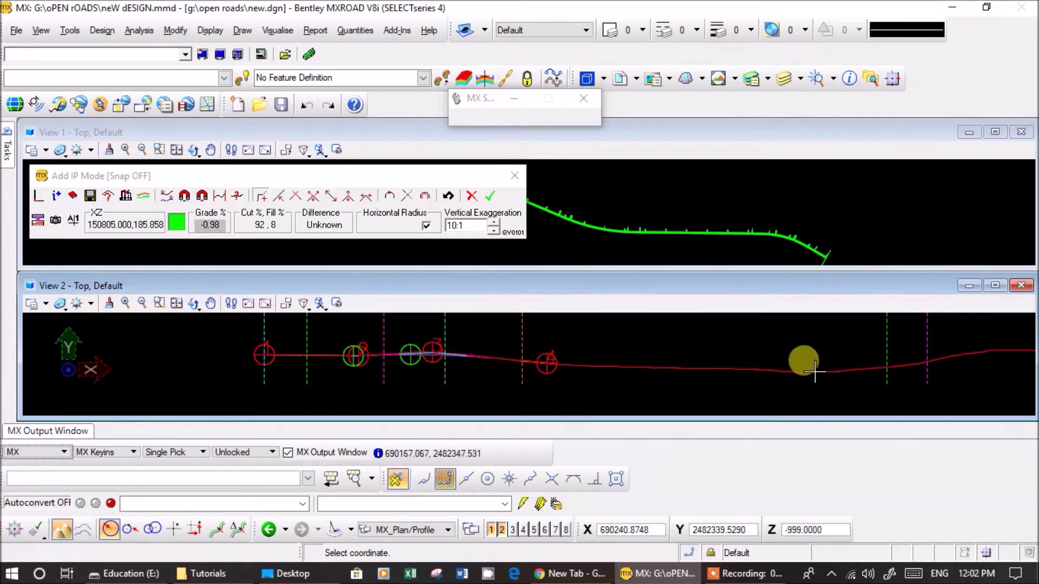
click(813, 372)
Add further IPs along later chainages through to the profile's right end
middle_drag(897, 376, 620, 374)
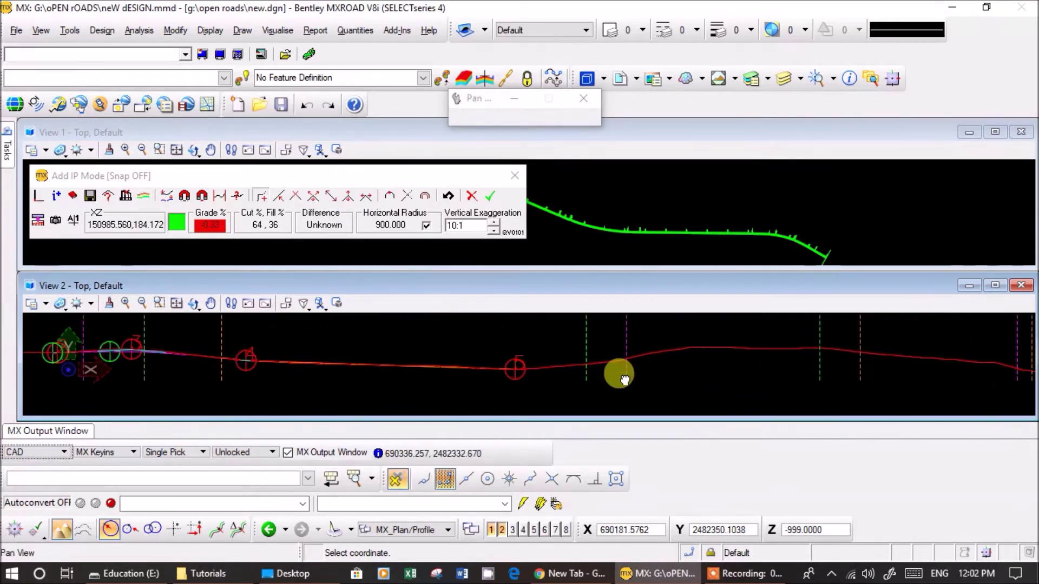
click(692, 347)
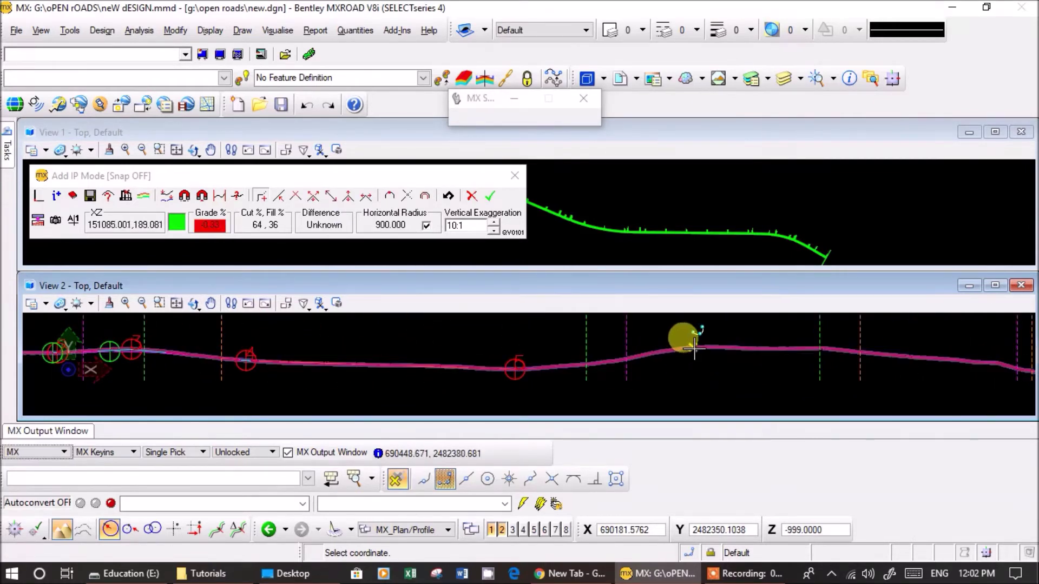
click(825, 349)
middle_drag(852, 367, 578, 355)
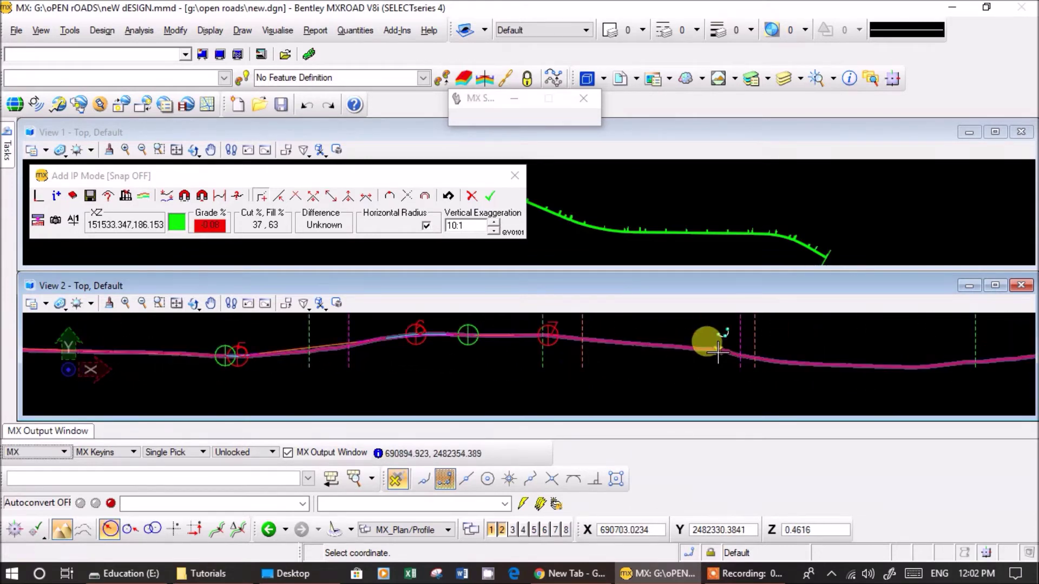
click(772, 359)
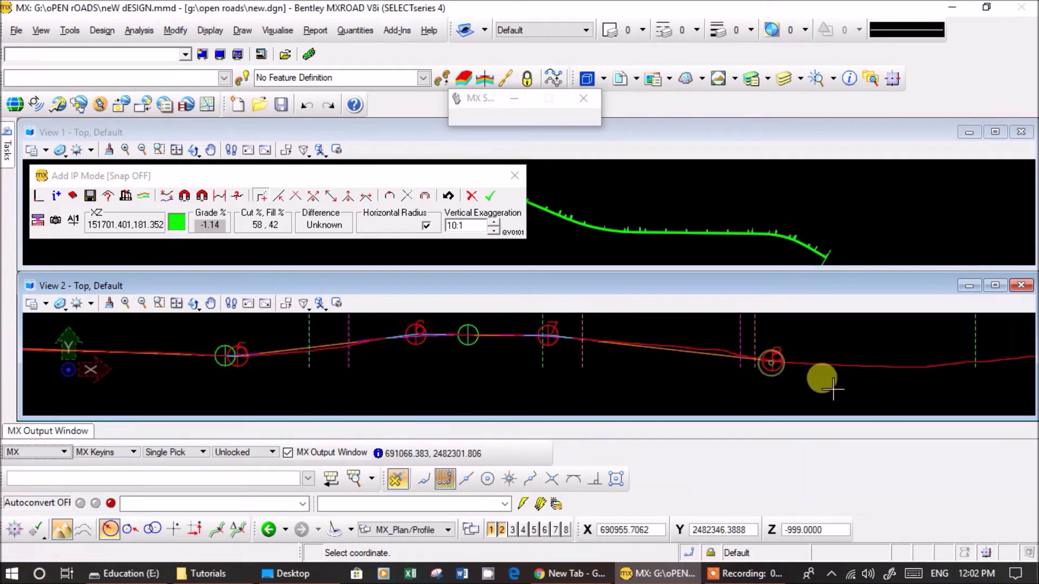
mouse_move(823, 378)
middle_down()
mouse_move(603, 359)
mouse_move(415, 392)
middle_up()
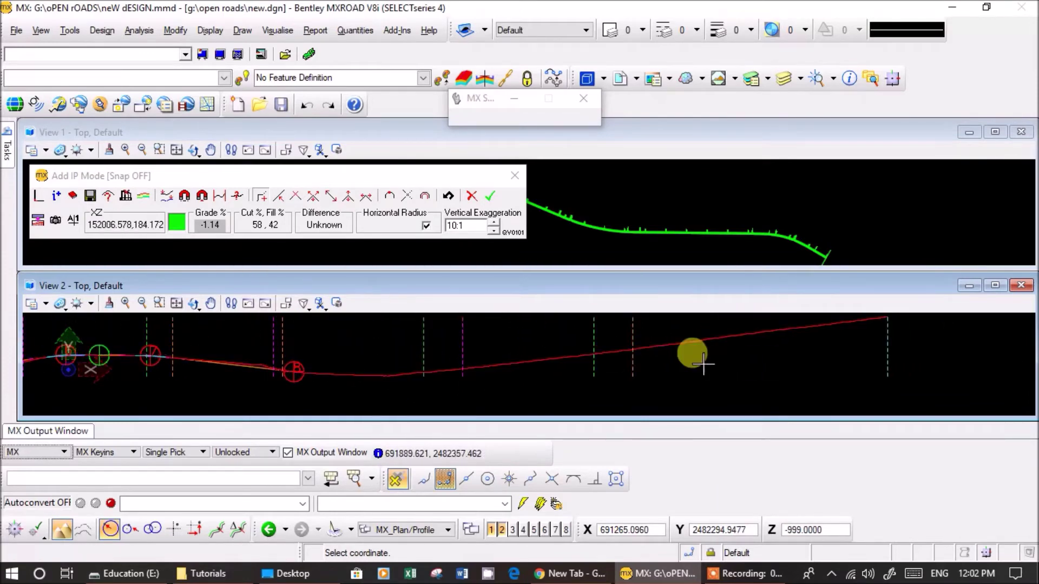
middle_drag(703, 367, 591, 394)
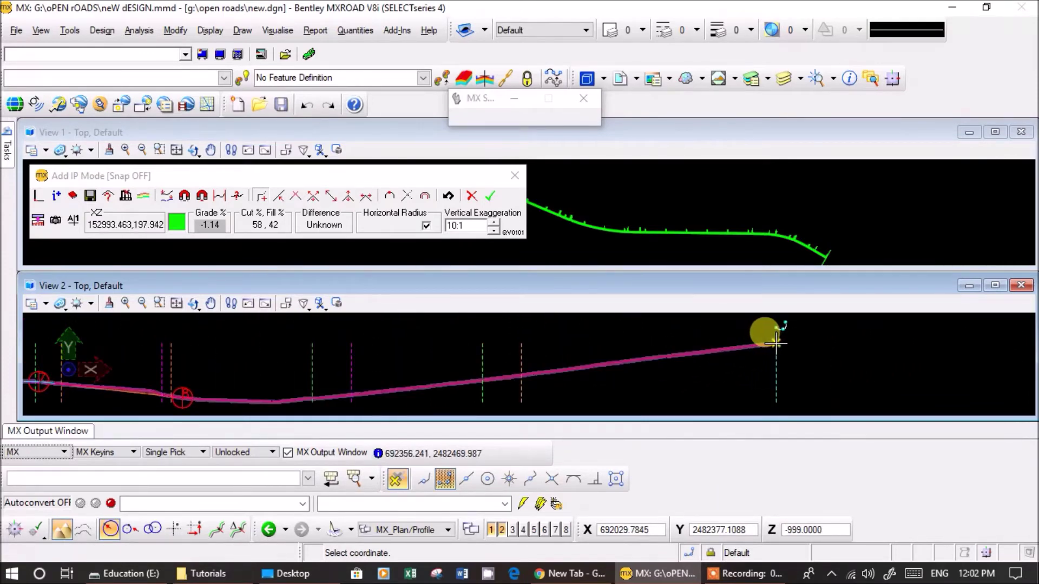
click(858, 354)
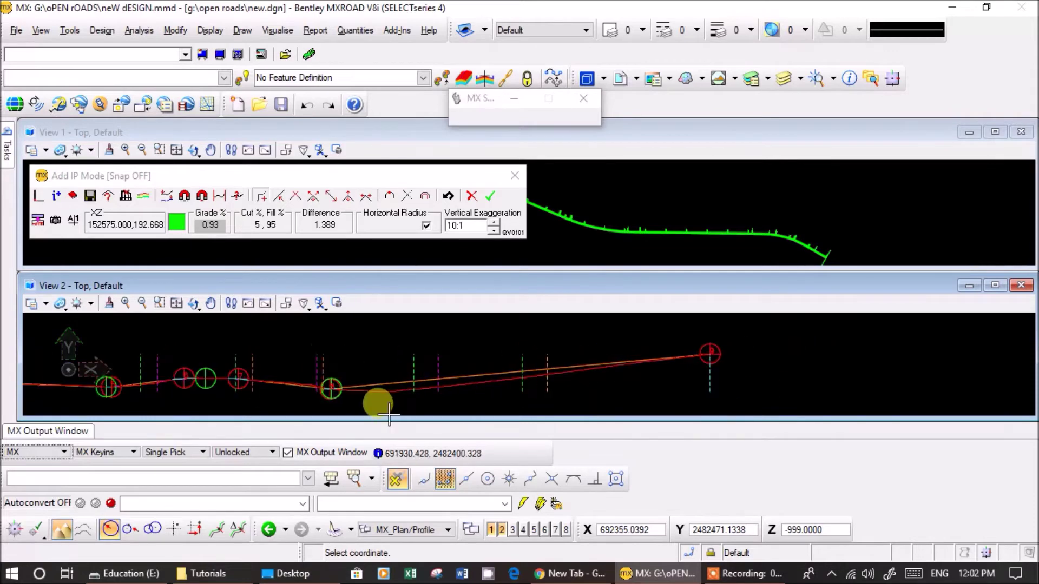
scroll(476, 378, down, 2)
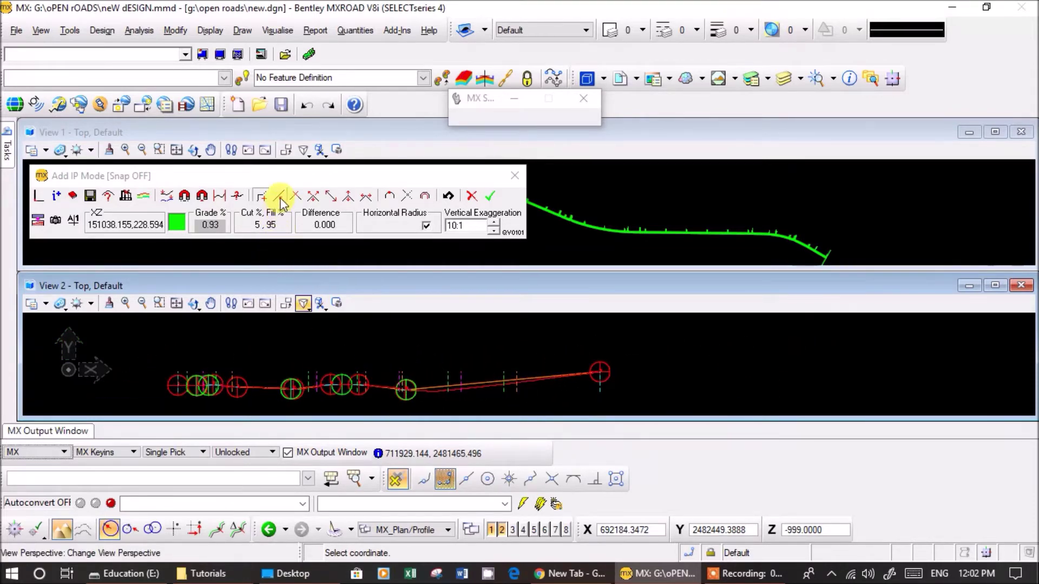
Try Insert IP and delete the IP near the sag curve, then undo the deletion
click(278, 197)
scroll(457, 402, up, 1)
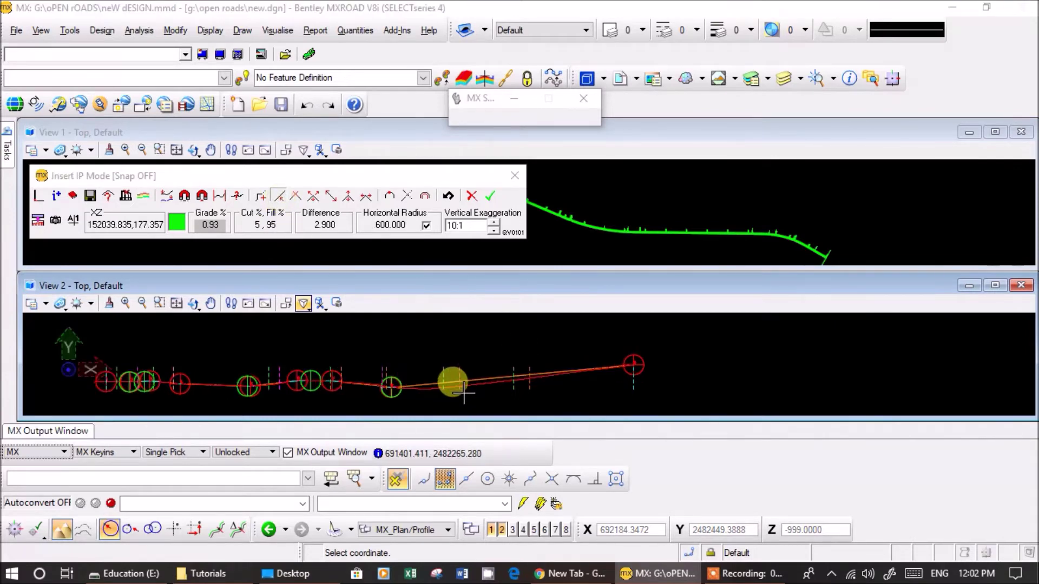
scroll(454, 378, up, 1)
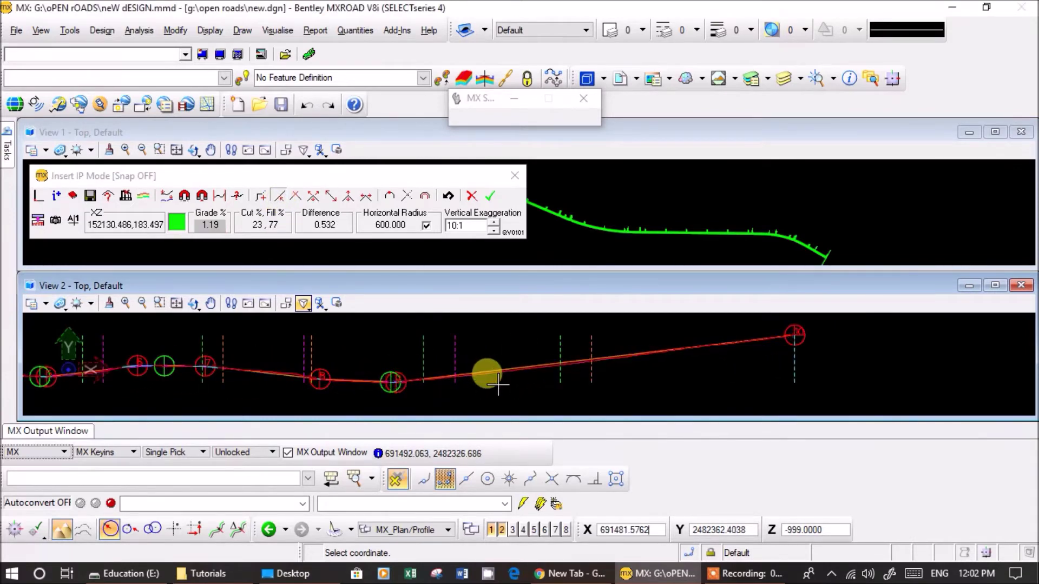
scroll(396, 382, down, 1)
scroll(404, 381, down, 1)
scroll(313, 382, up, 1)
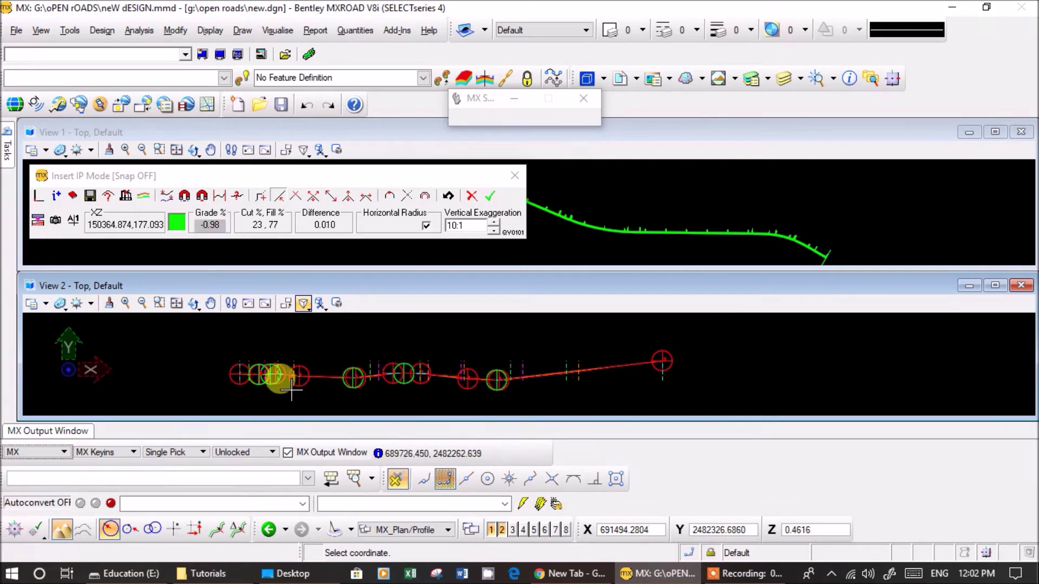
scroll(277, 386, up, 1)
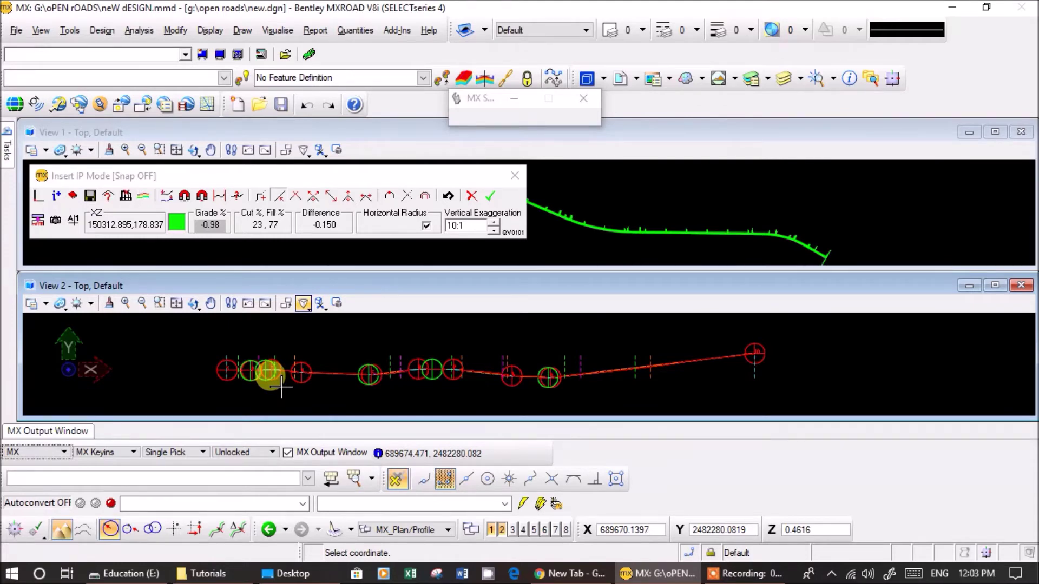
scroll(435, 371, up, 1)
scroll(436, 370, up, 2)
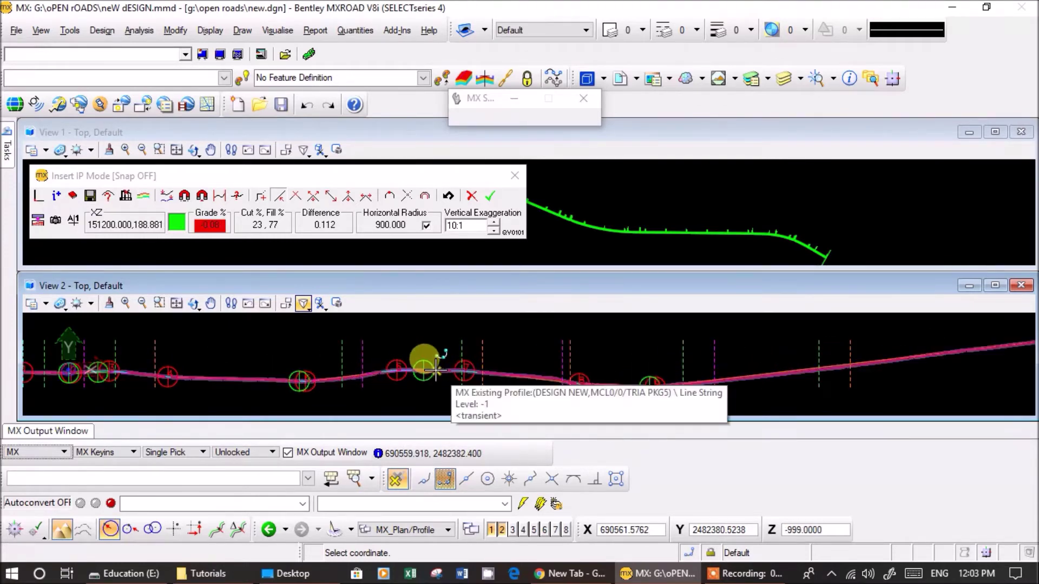
click(298, 202)
click(449, 348)
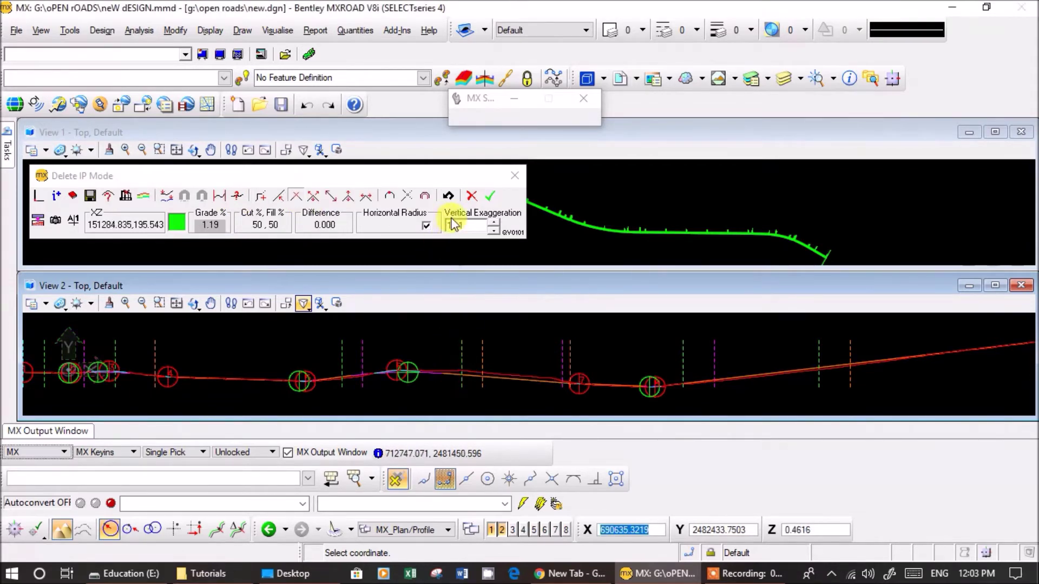
click(449, 197)
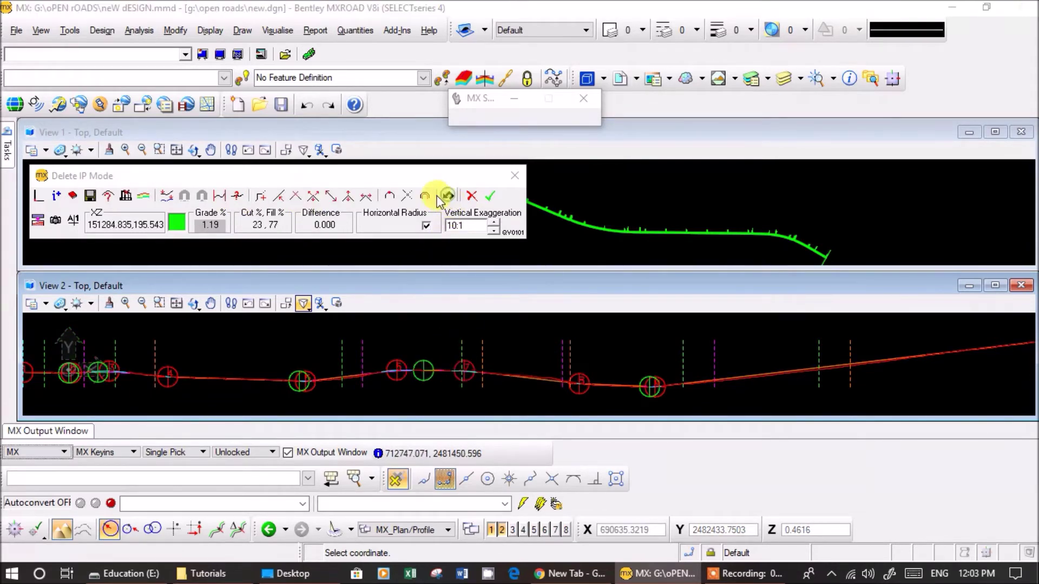
Shift one intersection point slightly to a new position with Move IP Mode
click(315, 200)
click(579, 382)
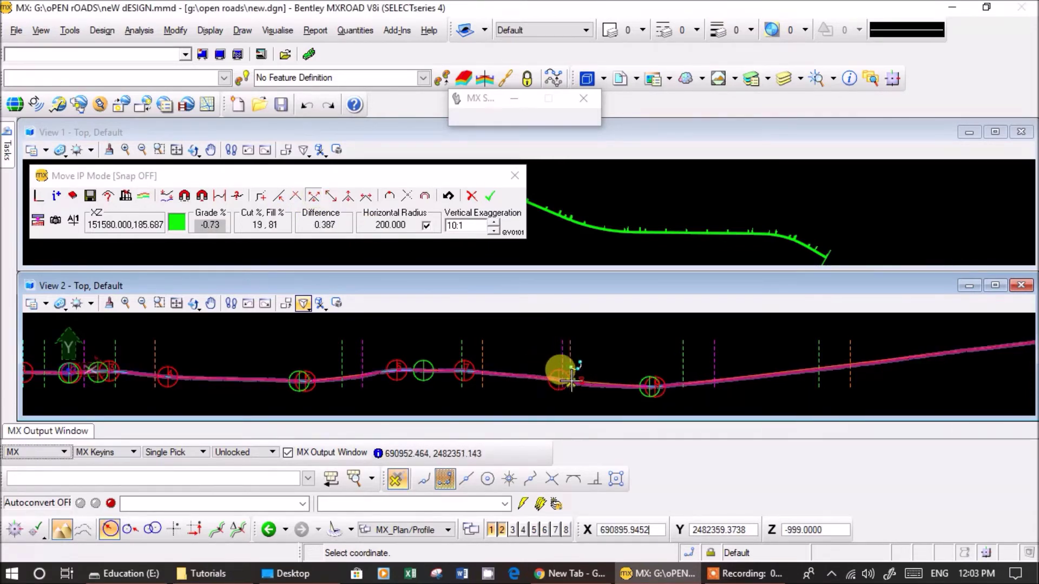
click(570, 379)
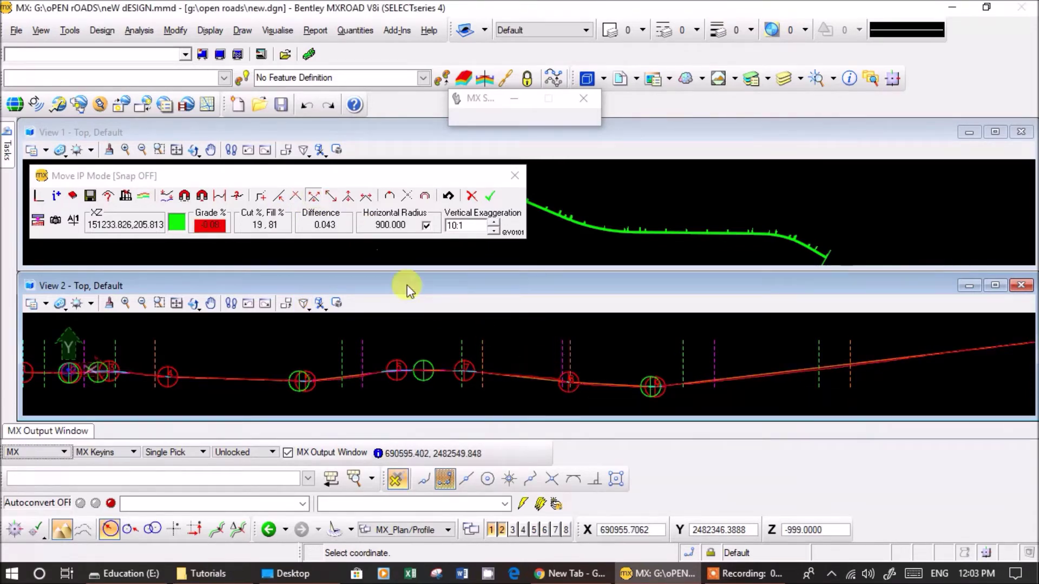
With Slide On Grade Mode active, maximize View 2 and pan to the IPs
click(330, 199)
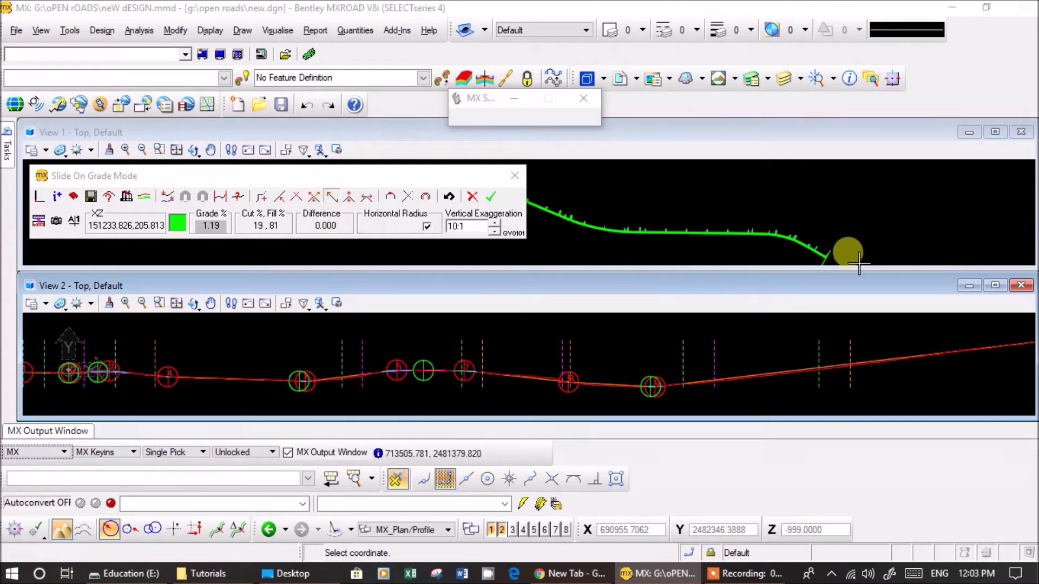
click(997, 291)
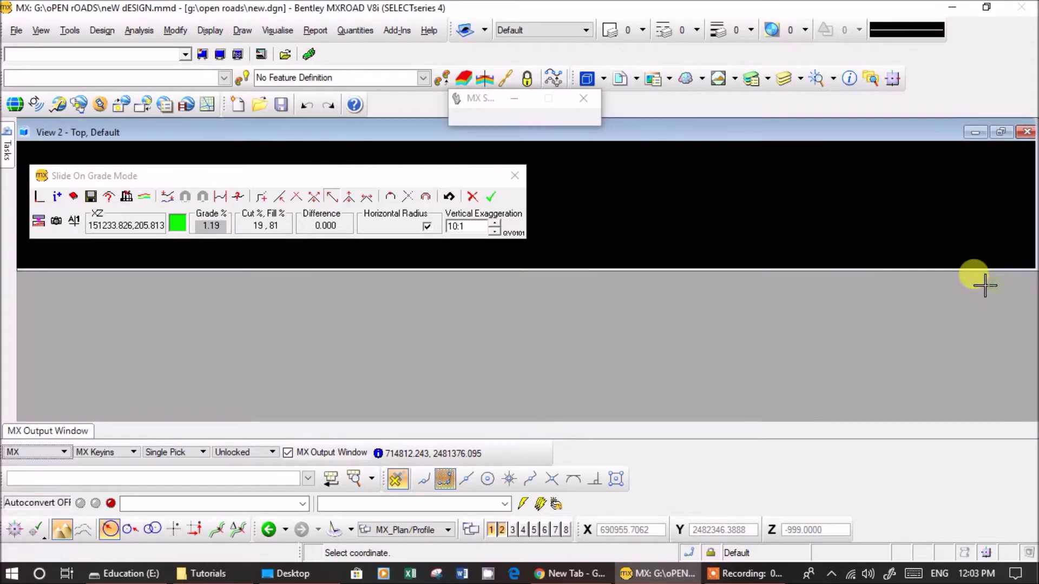
middle_drag(666, 349, 477, 307)
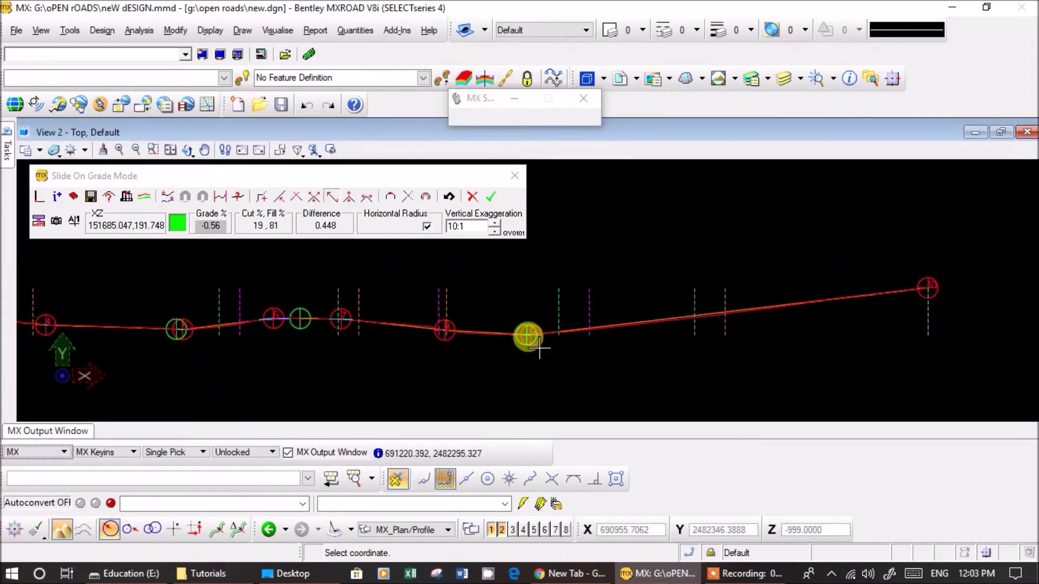
scroll(522, 333, up, 2)
scroll(486, 320, up, 1)
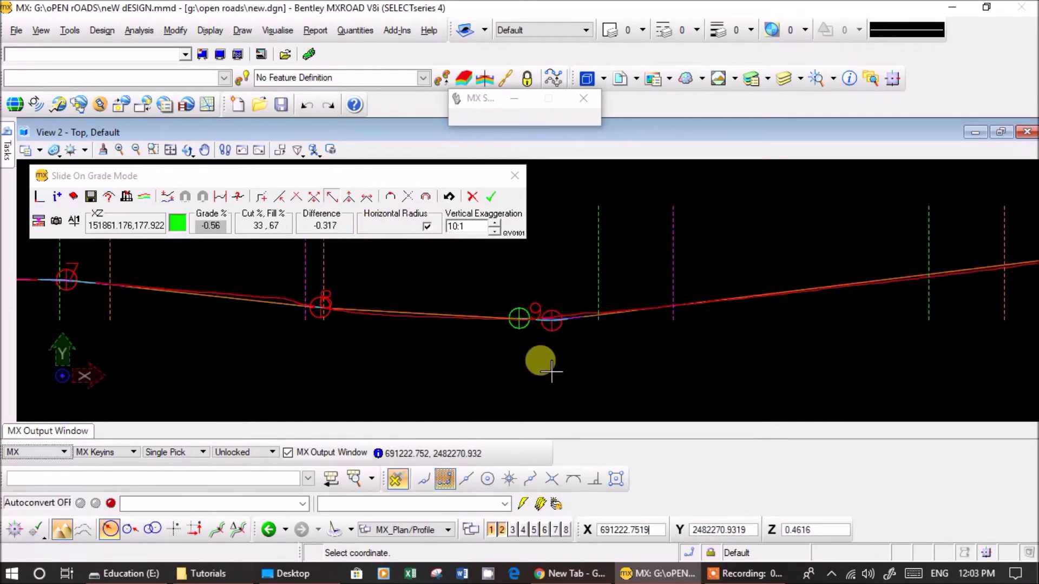
Slide several IPs to adjusted positions along their grades, panning between them
click(743, 329)
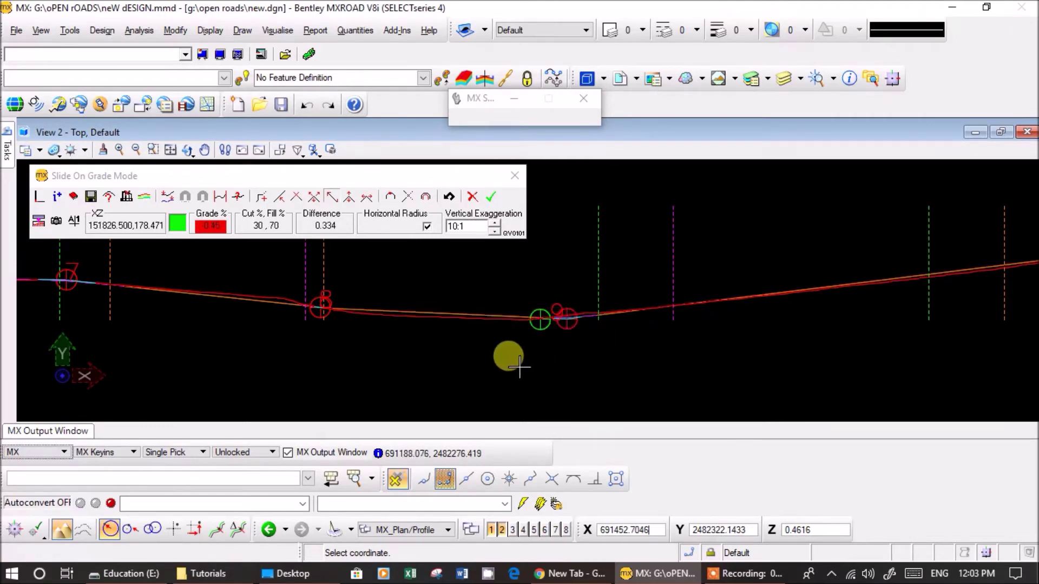
click(540, 361)
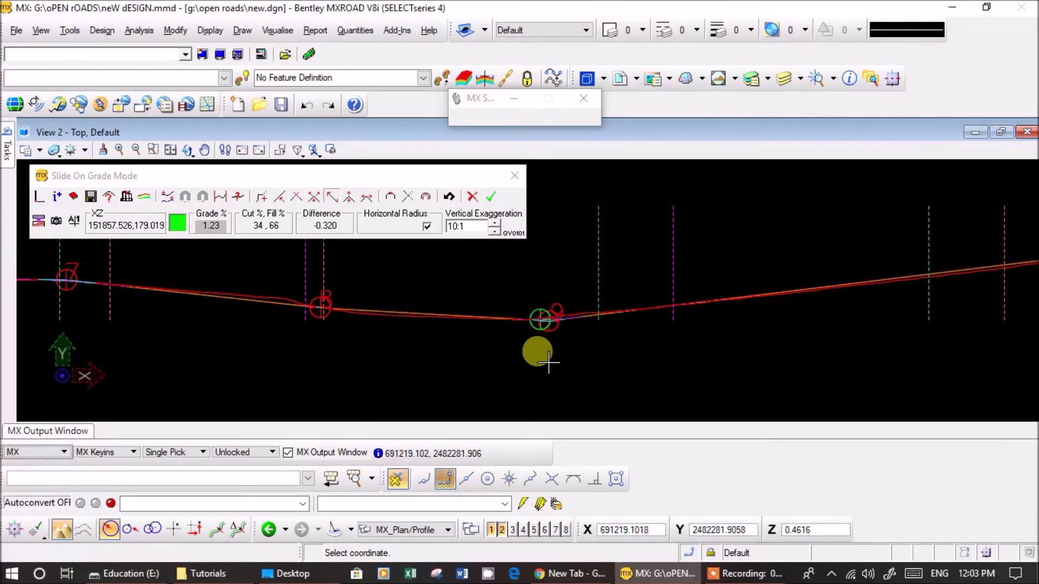
middle_drag(313, 326, 514, 348)
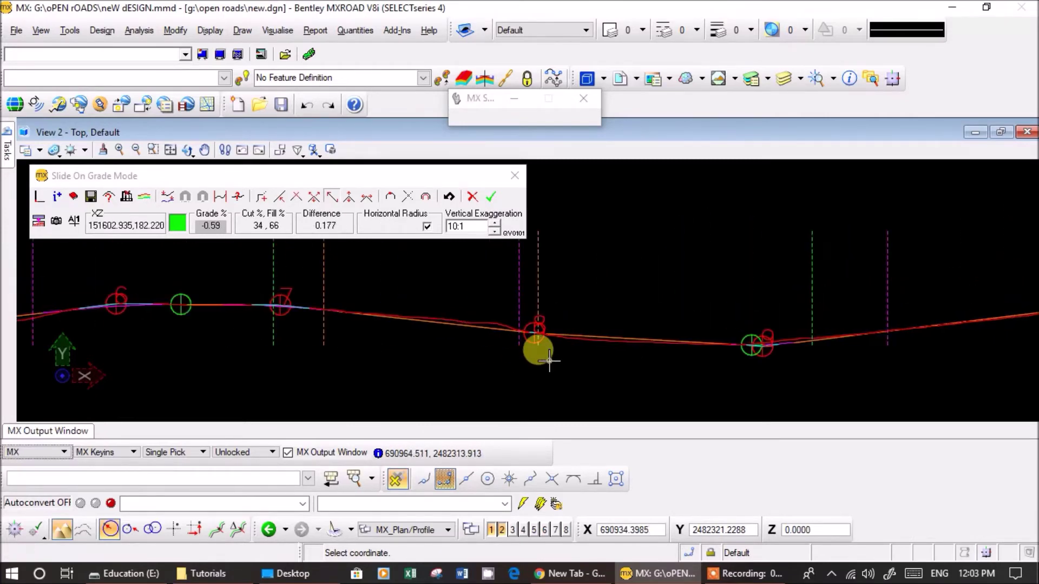
click(556, 327)
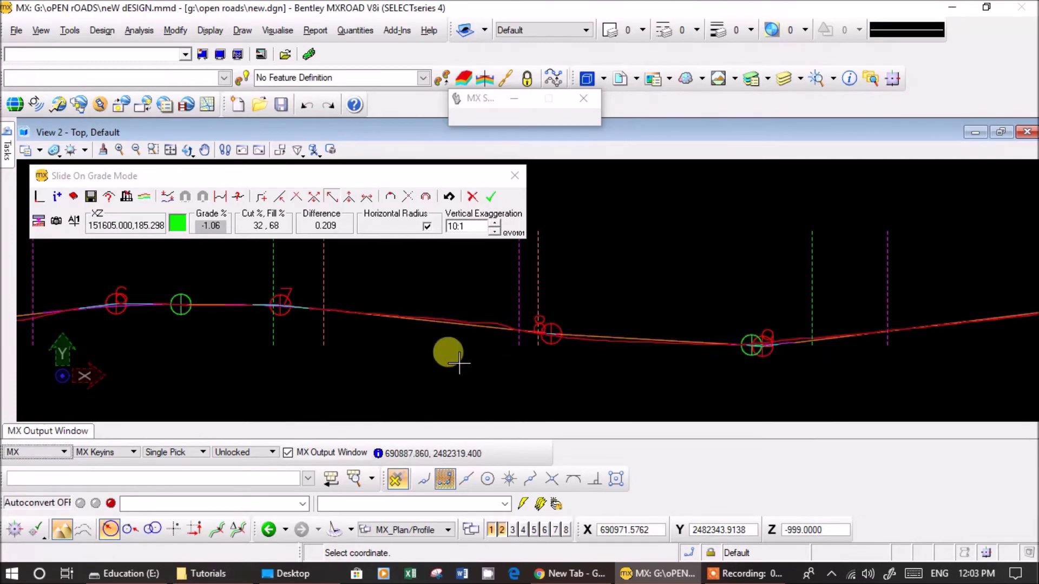
click(284, 355)
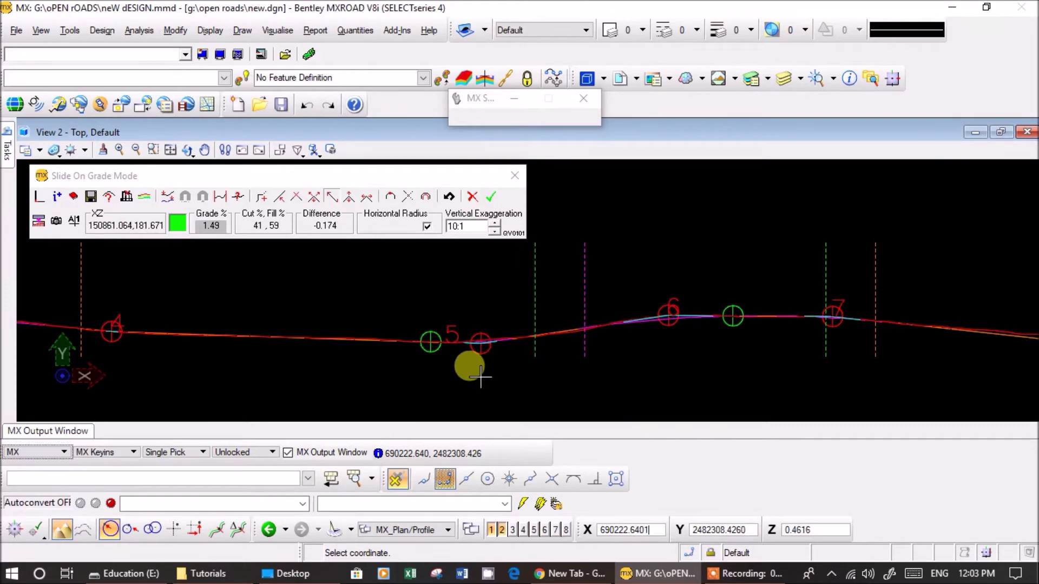
scroll(575, 360, down, 2)
middle_drag(325, 379, 503, 379)
scroll(457, 333, up, 2)
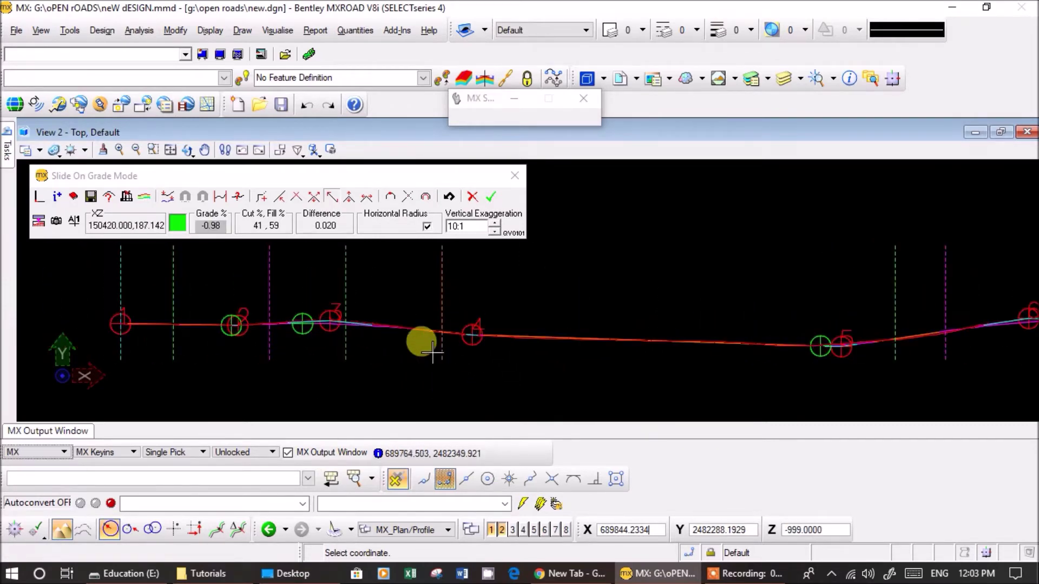
Bounce IP 4 to a new level, then skid it to a slightly earlier chainage
click(349, 197)
click(476, 326)
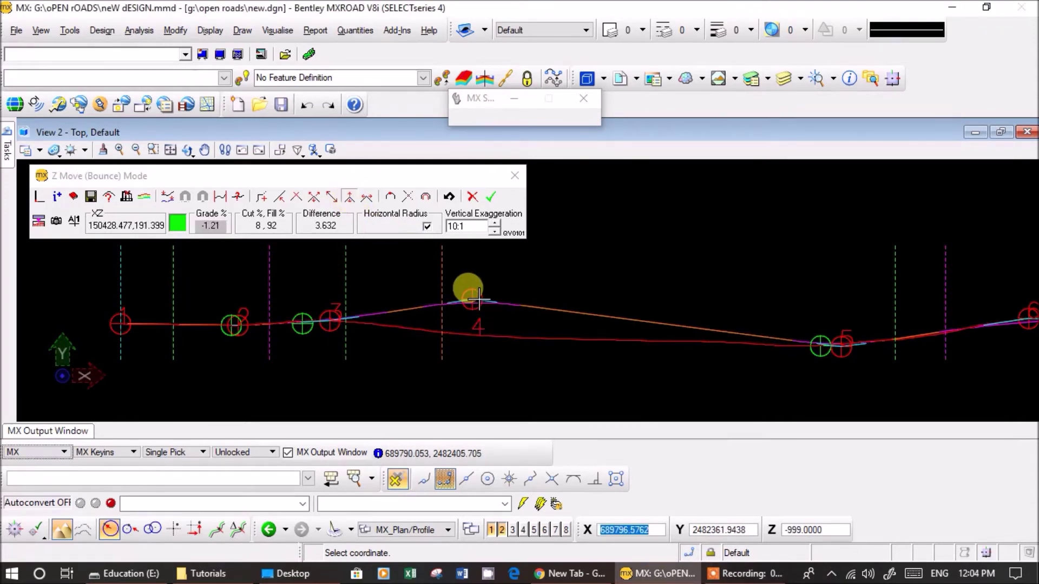
click(475, 331)
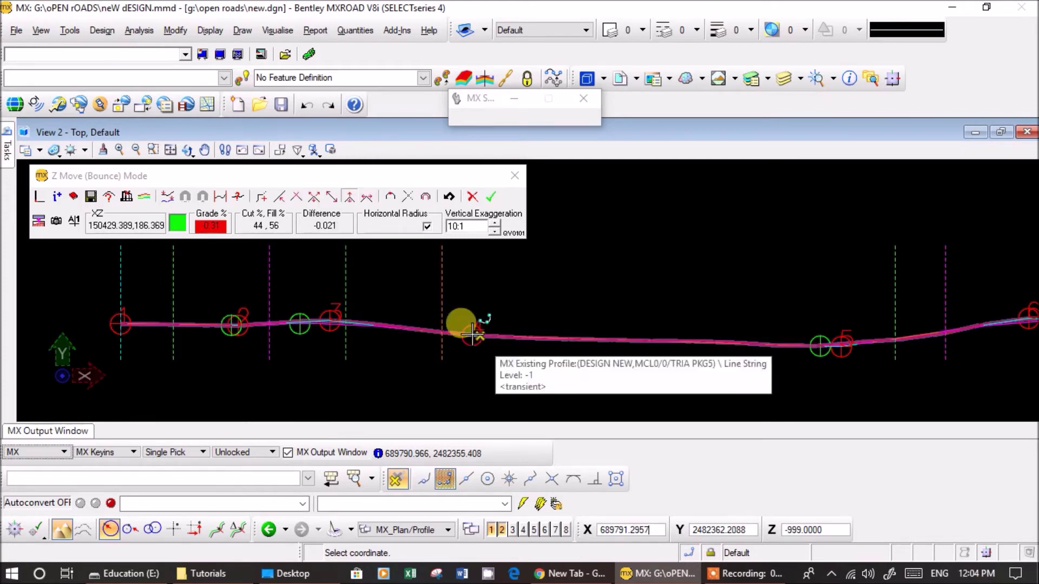
click(367, 198)
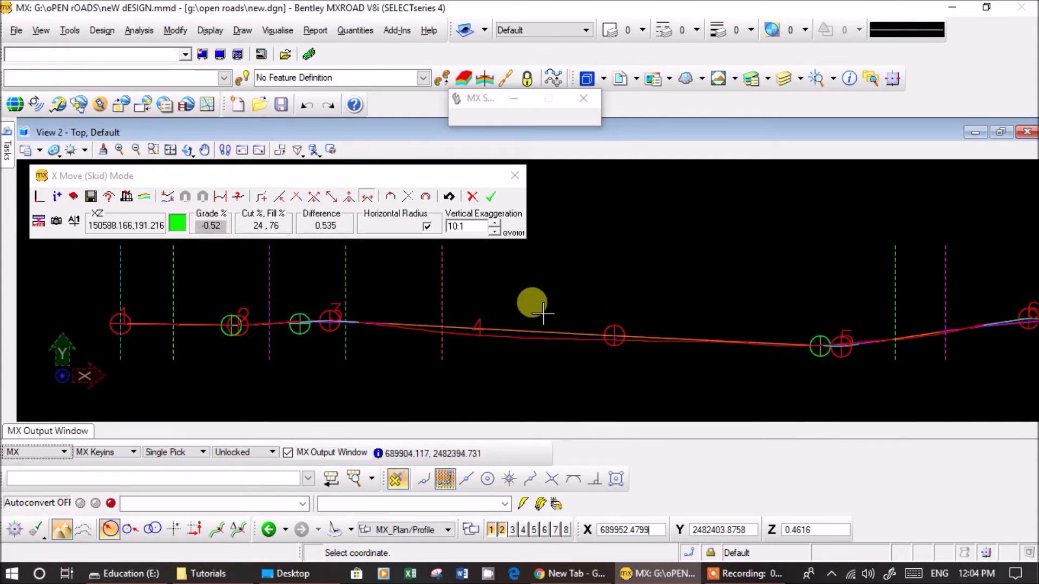
click(465, 324)
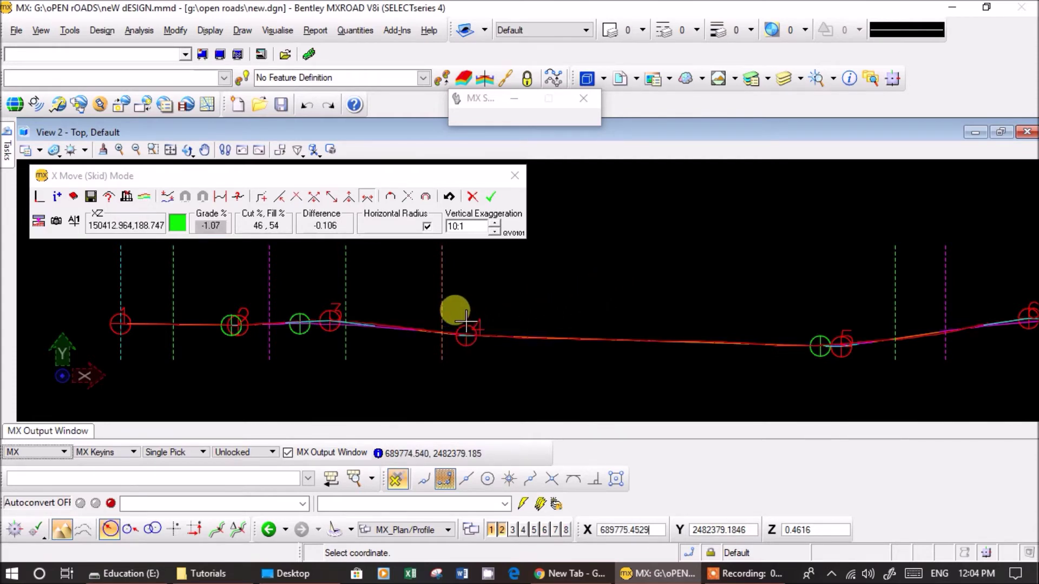
Apply IP 3 gradients of 0.500% in and -1.0% out, then close the dialog
click(414, 201)
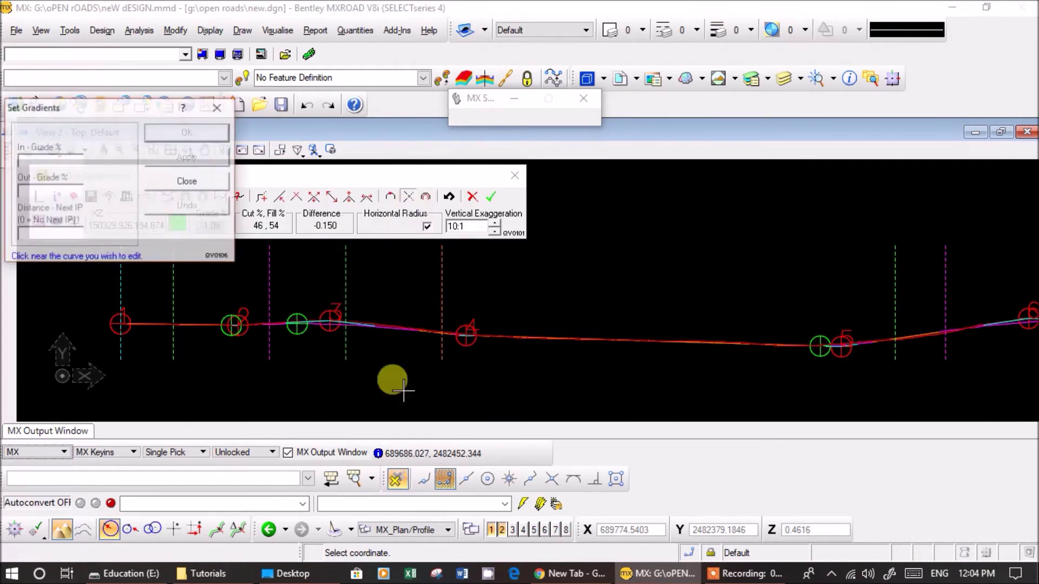
middle_drag(362, 362, 478, 369)
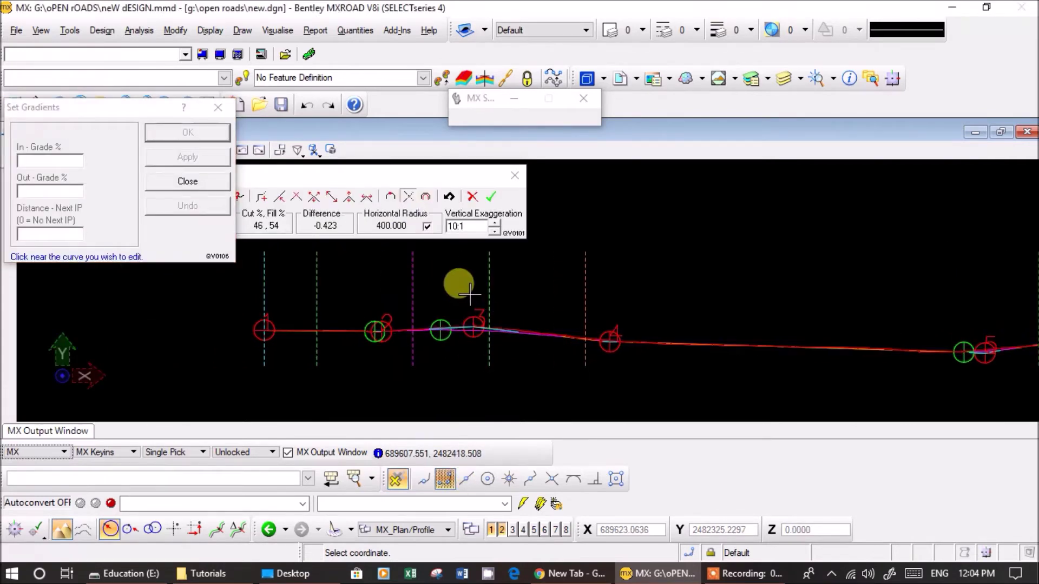
click(462, 288)
click(59, 193)
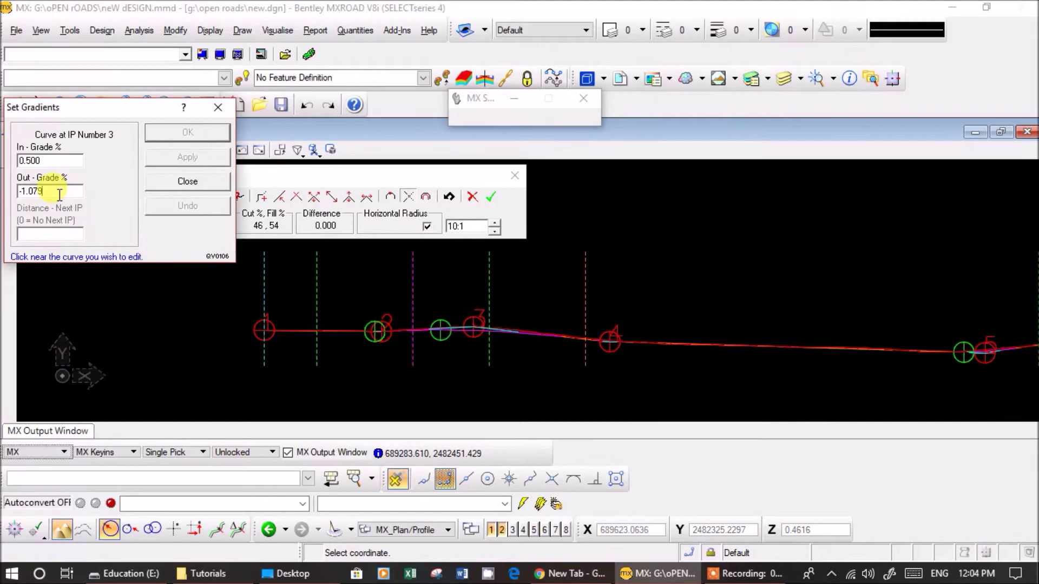
text(-1)
click(190, 159)
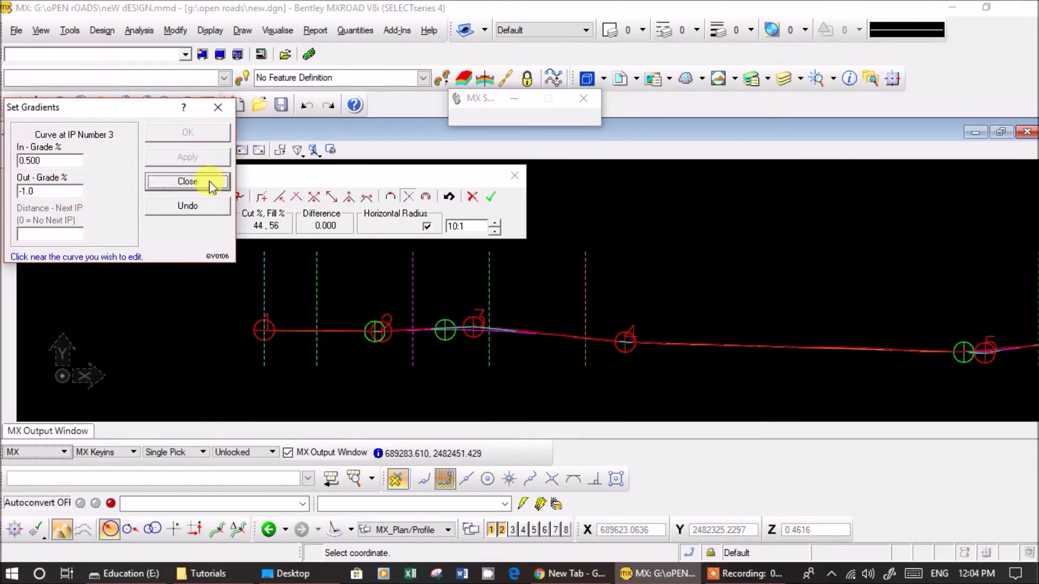
click(183, 179)
click(186, 184)
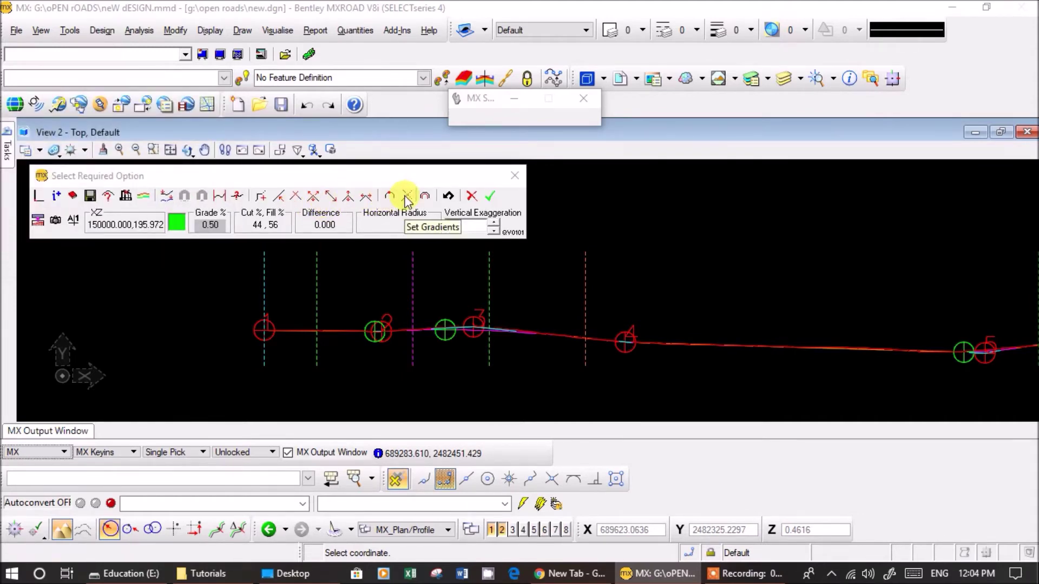
Apply a 205 VC length at IP 3, then switch IP 2 to Use VC Length
click(426, 198)
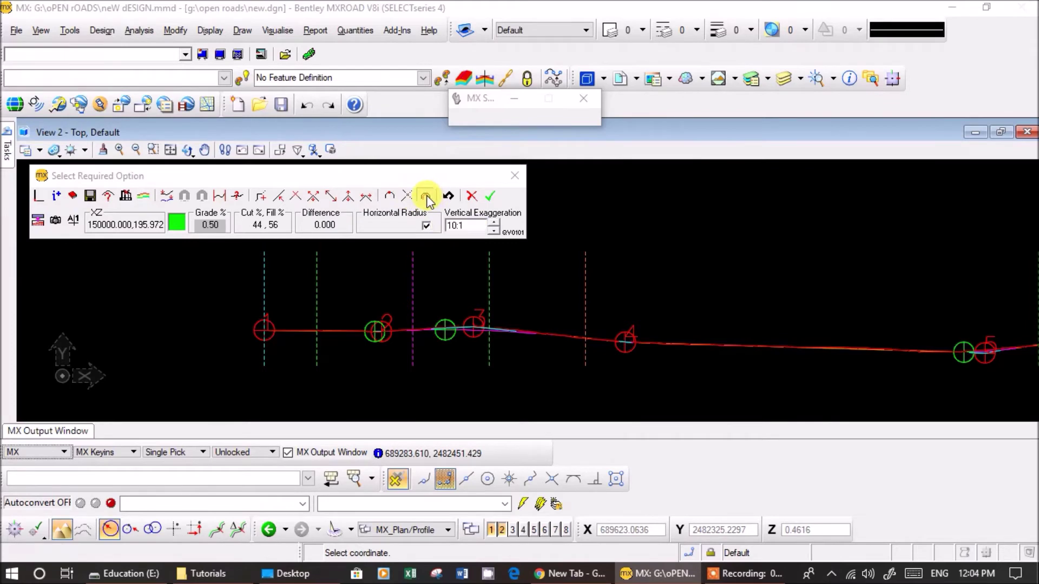
click(464, 290)
click(58, 210)
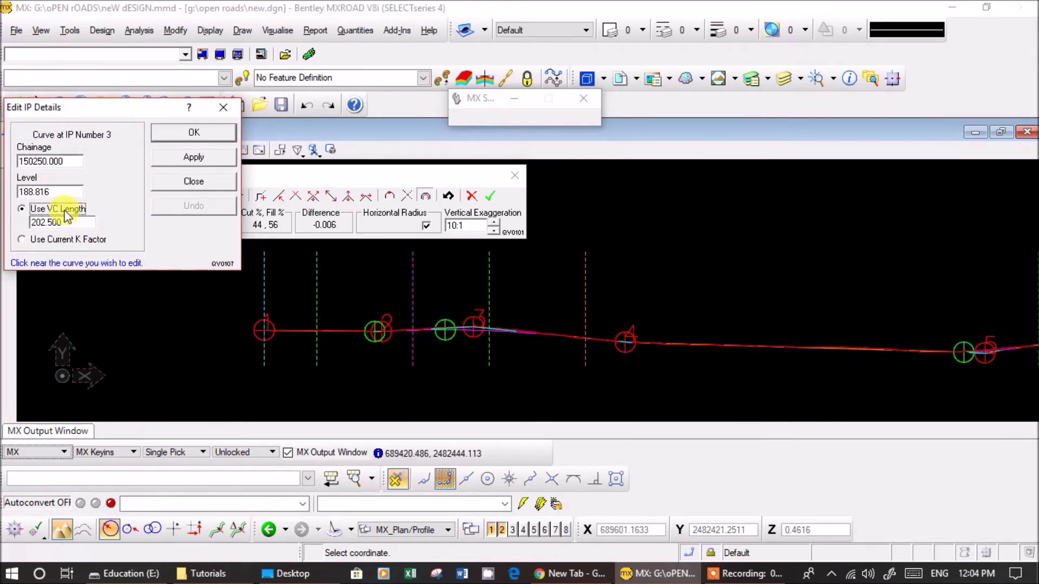
click(58, 241)
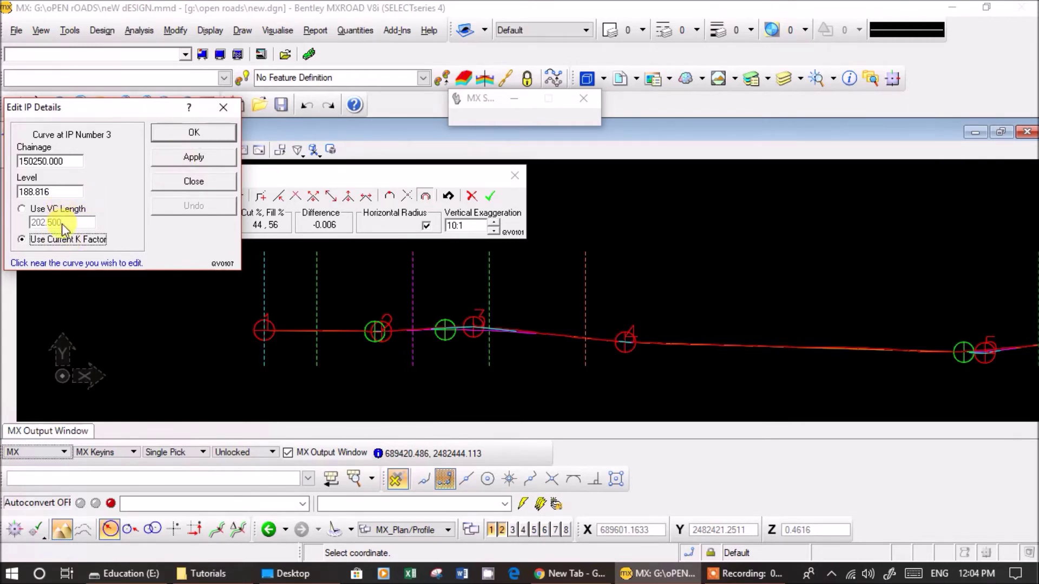
click(58, 209)
drag(67, 222, 9, 224)
click(197, 157)
click(348, 352)
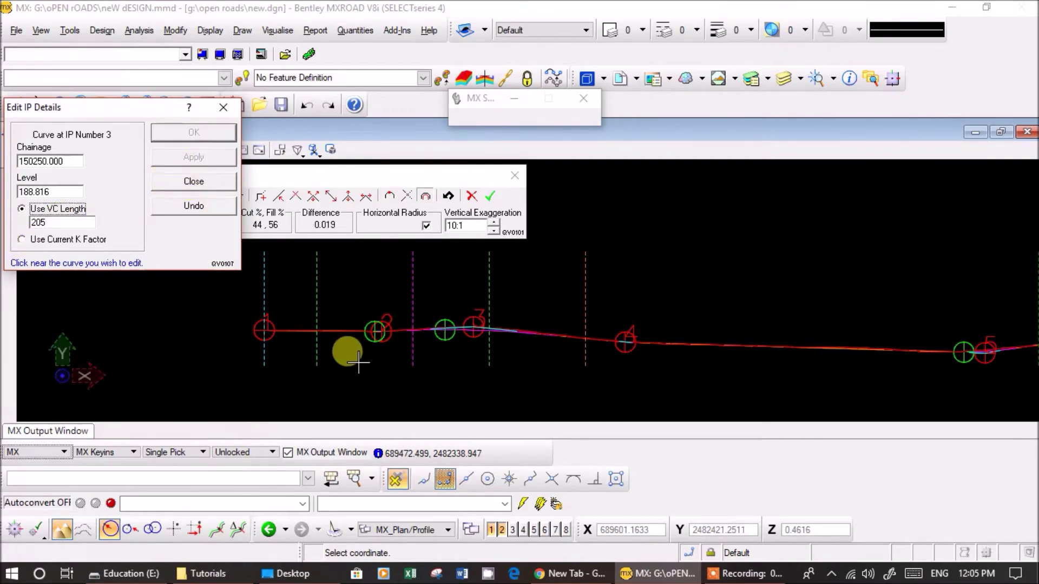
click(39, 209)
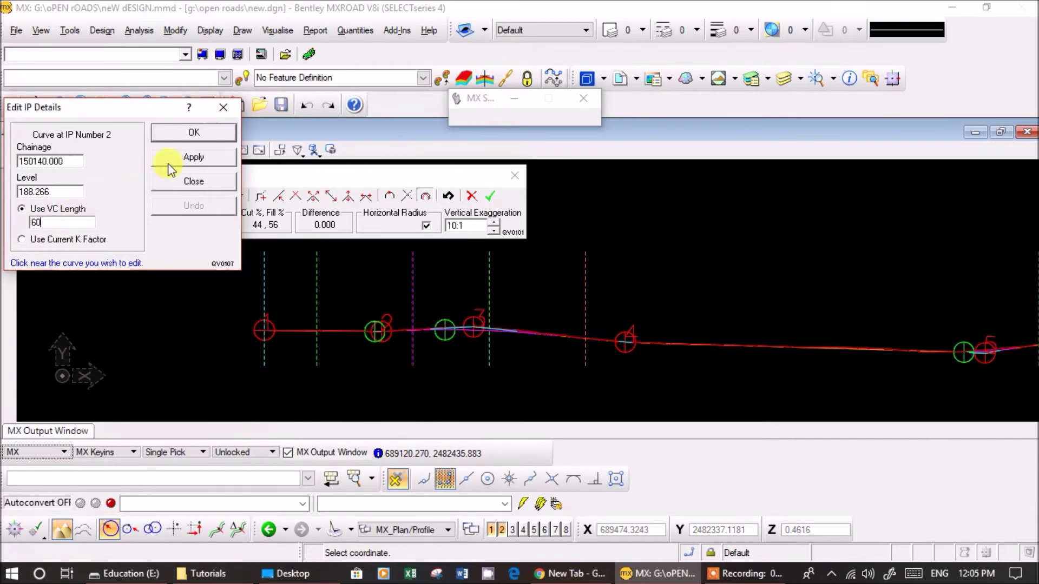
Apply VC lengths of 60 at IP 2, 60 at IP 4 and 80 at IP 5
click(189, 159)
click(641, 304)
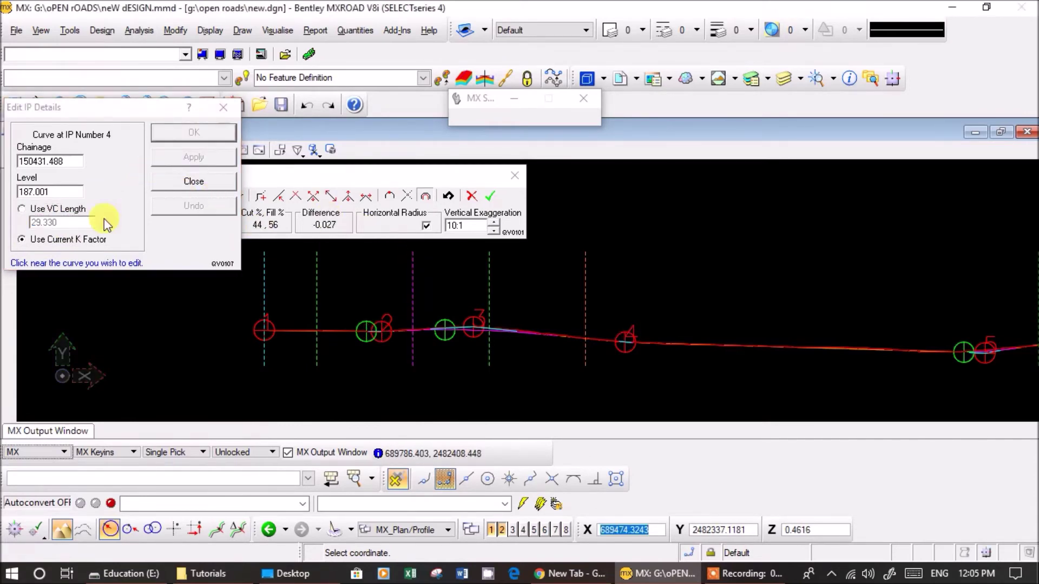
click(71, 210)
text(60)
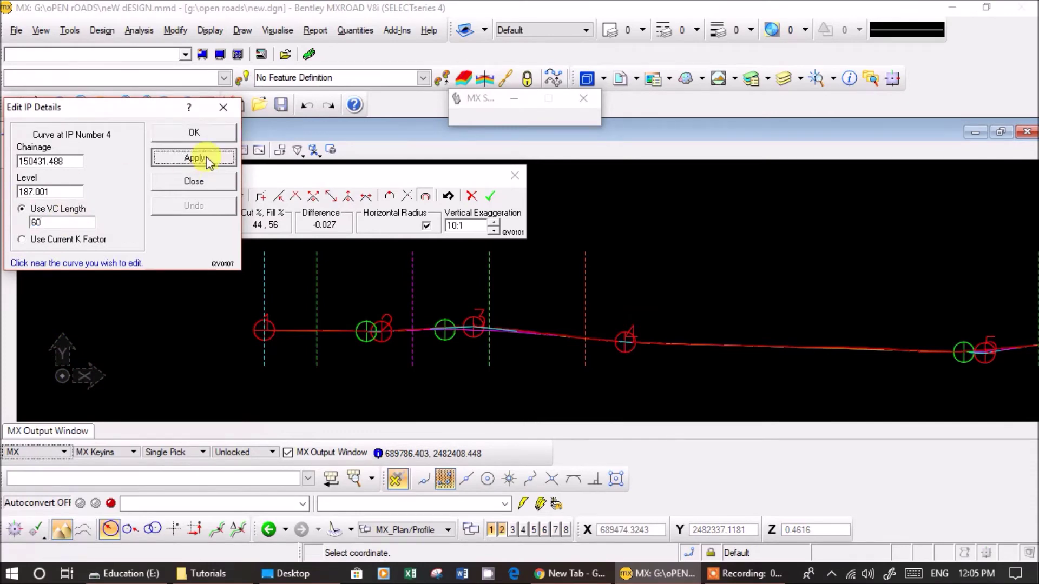
click(199, 158)
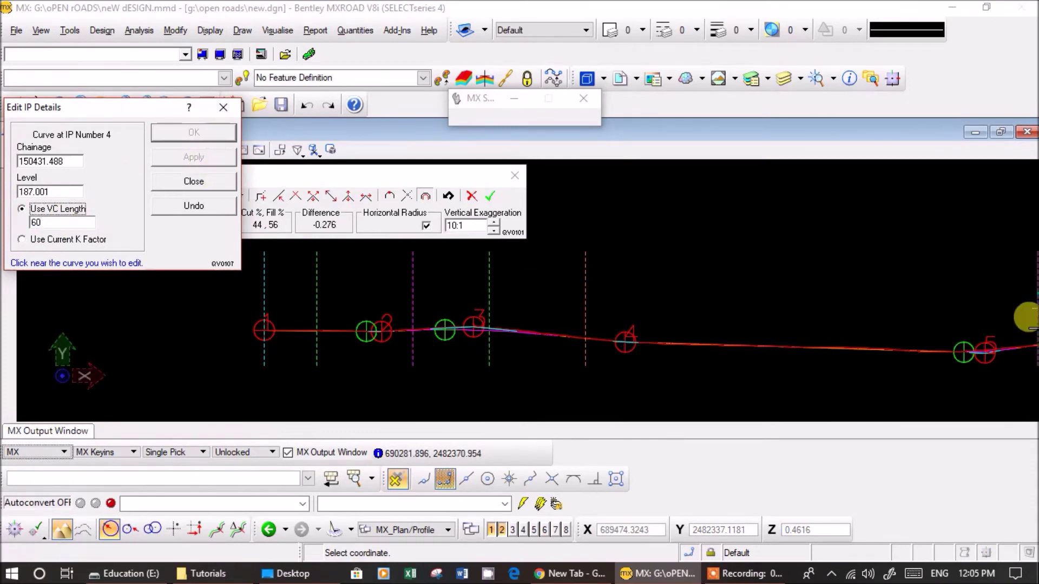
click(960, 326)
click(61, 208)
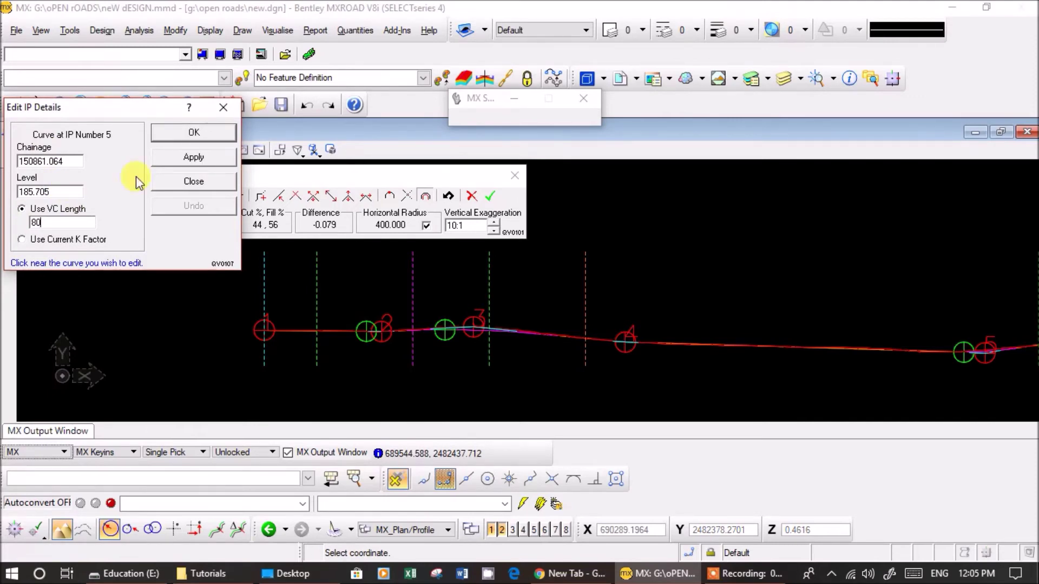
click(193, 157)
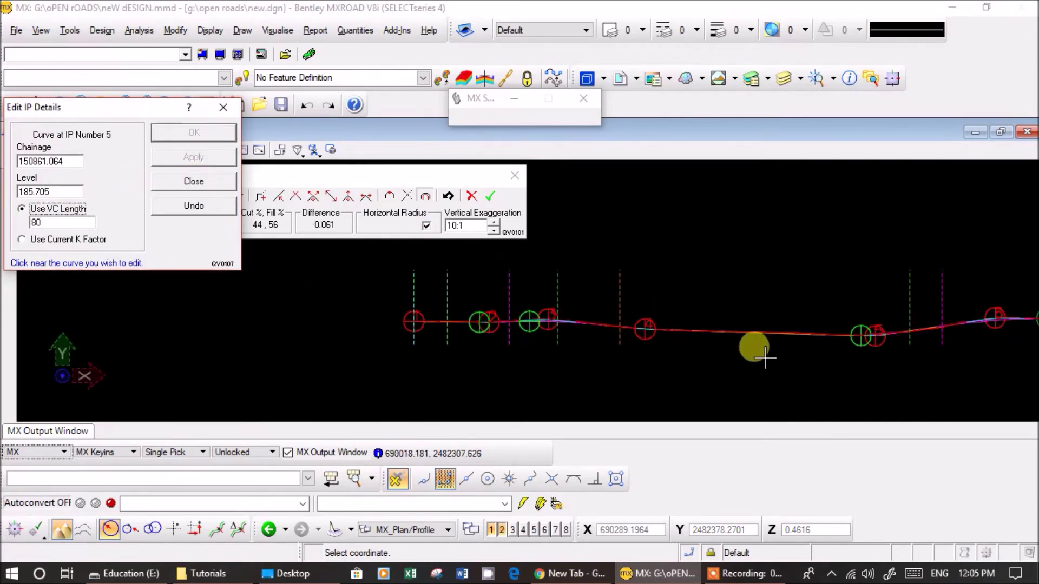
Set VC lengths of 220 at IP 6, 135 at IP 7 and 60 at IP 8
click(620, 310)
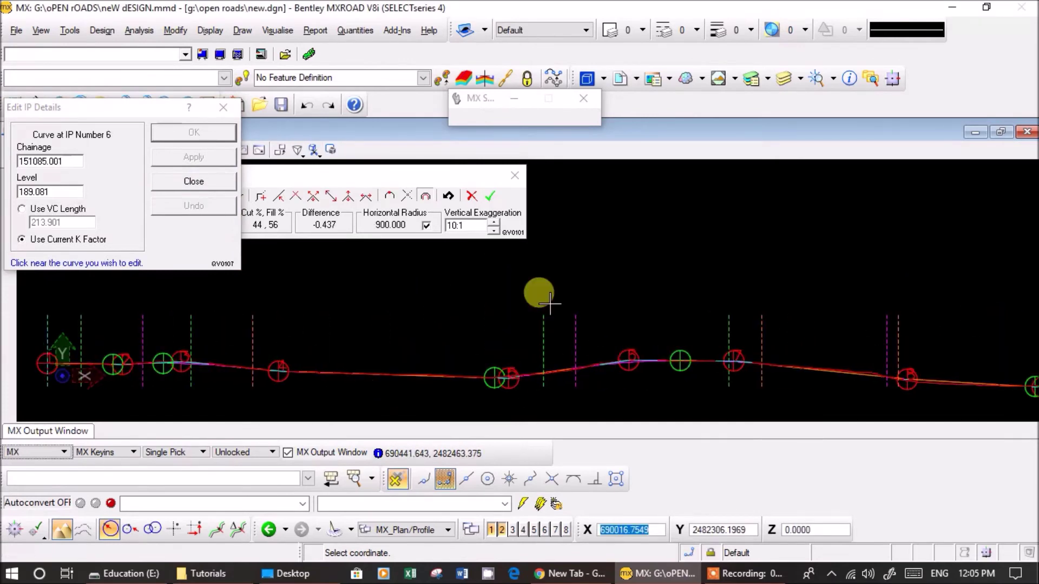
click(69, 209)
text(220)
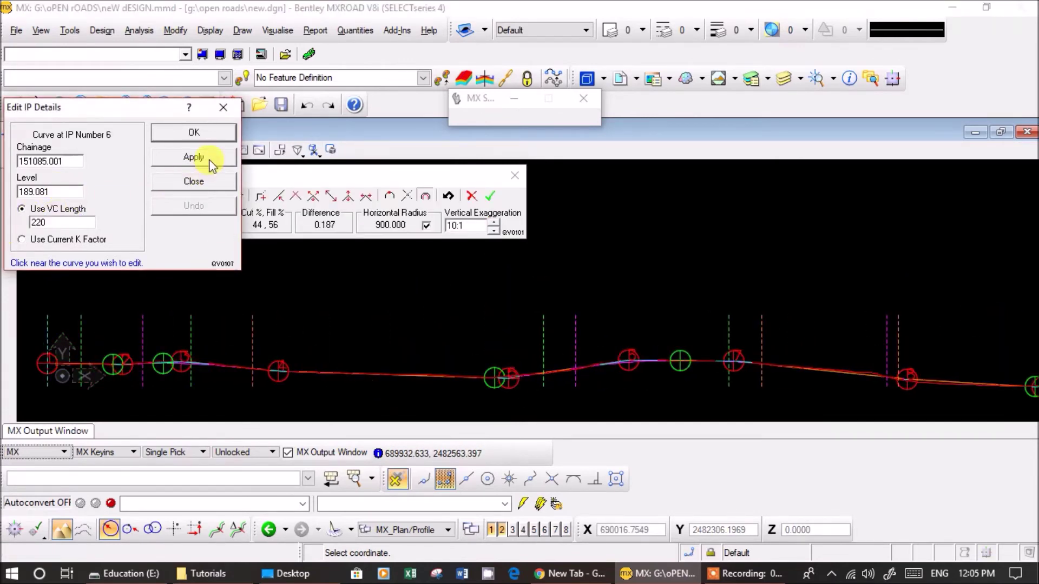
click(206, 159)
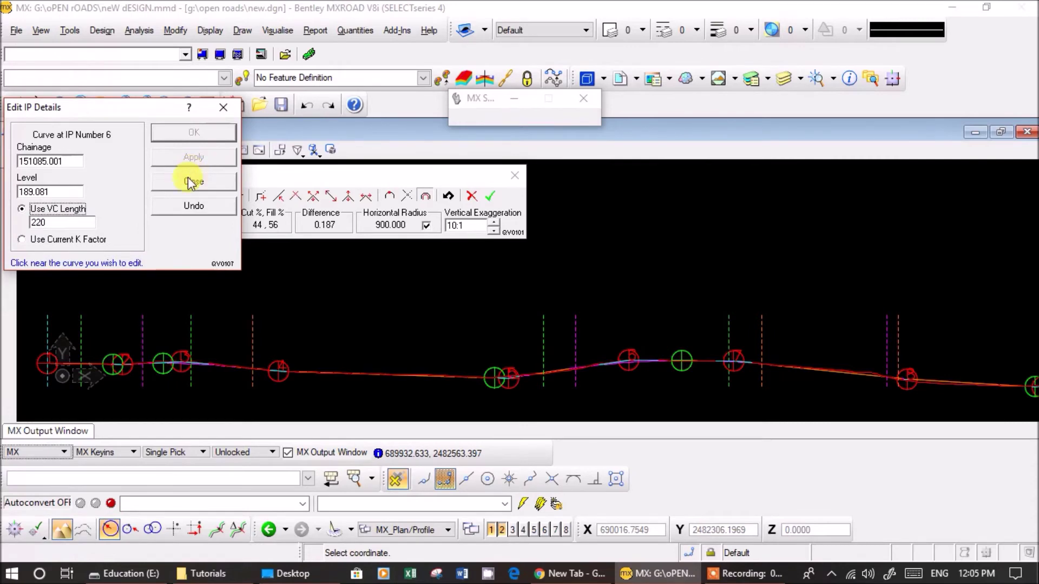
click(192, 183)
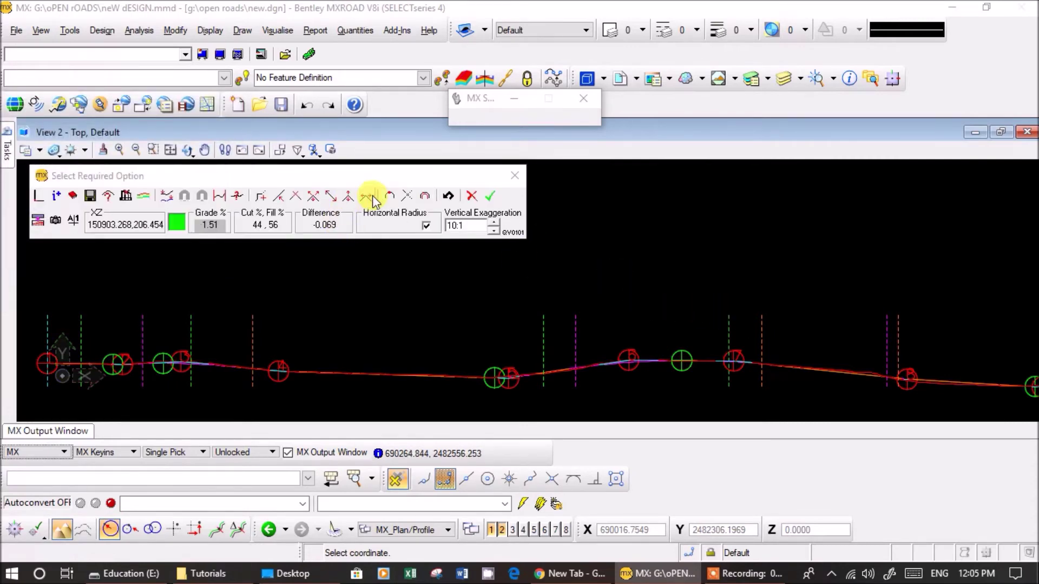
click(771, 310)
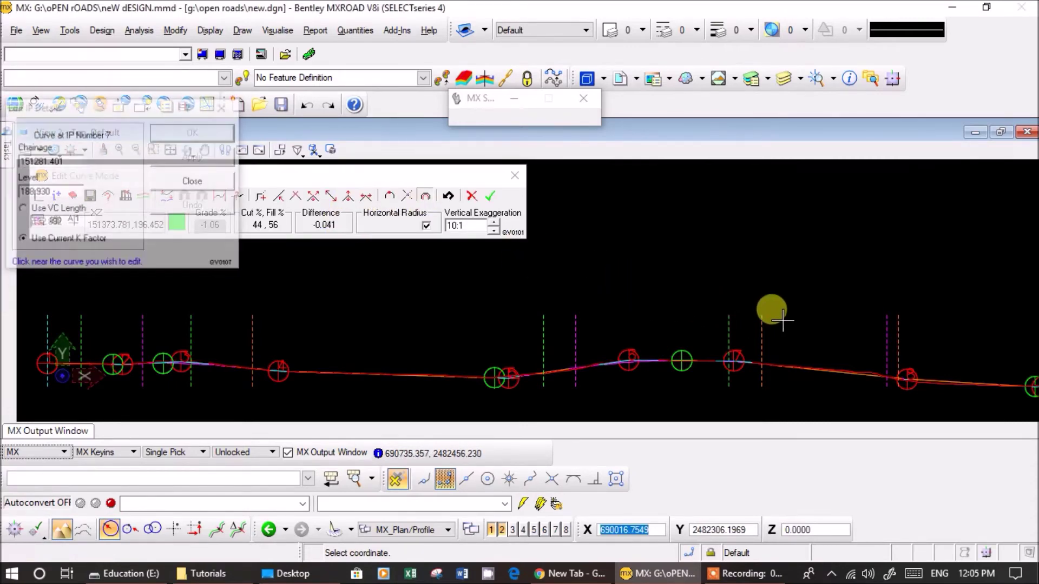
click(52, 209)
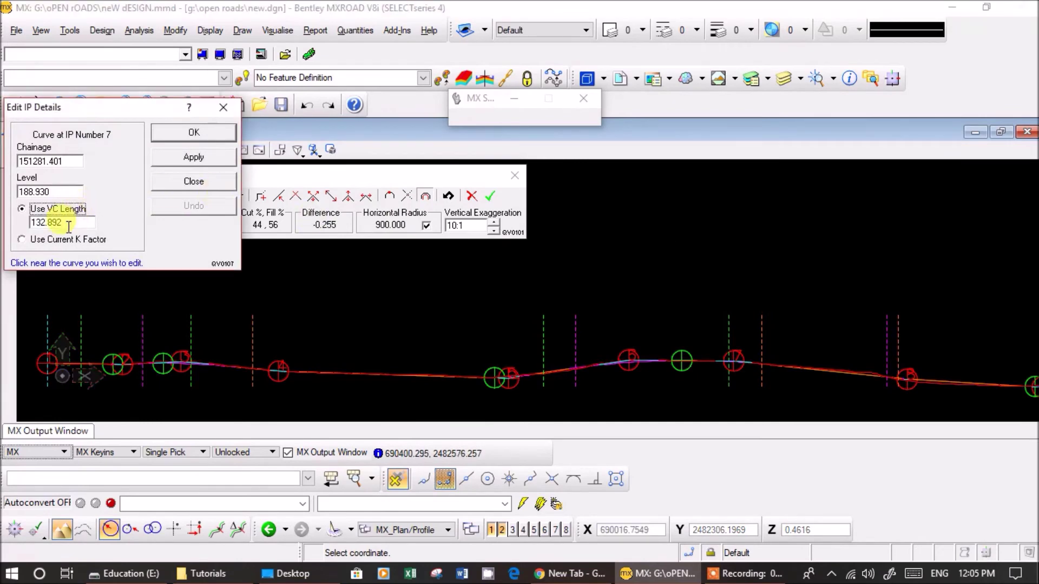
text(135)
click(204, 169)
click(904, 317)
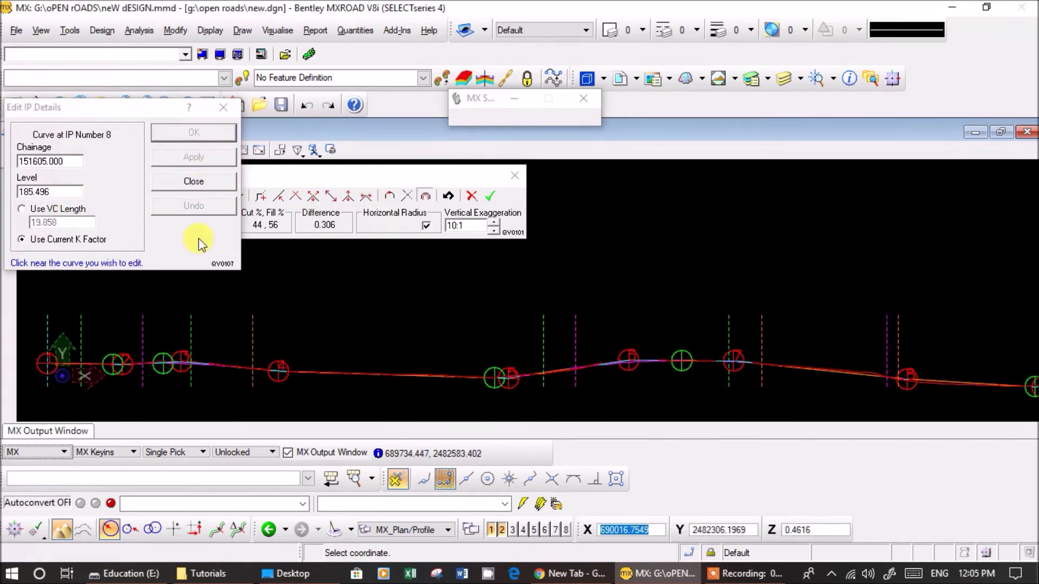
click(78, 208)
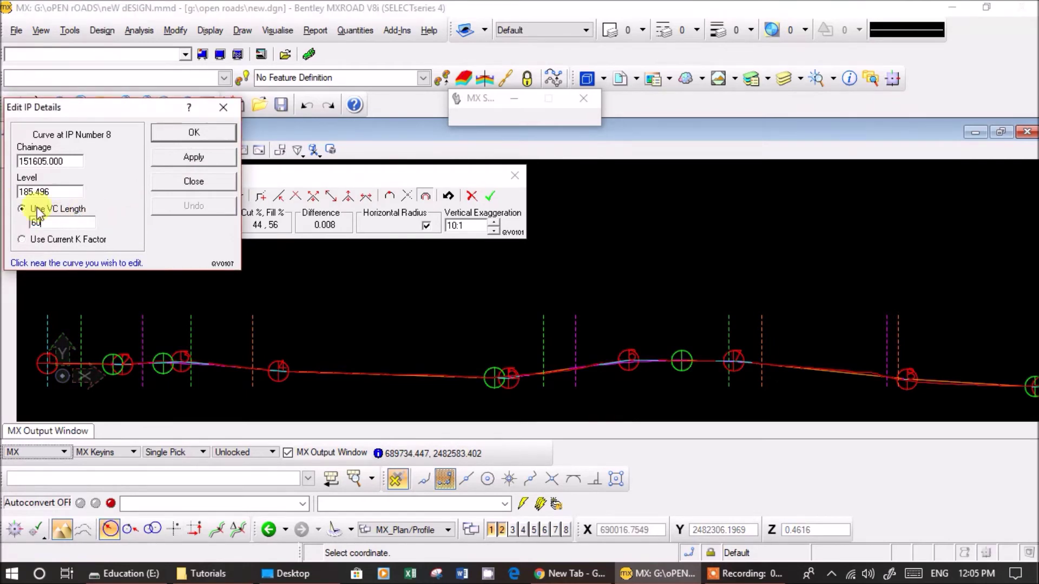
click(210, 165)
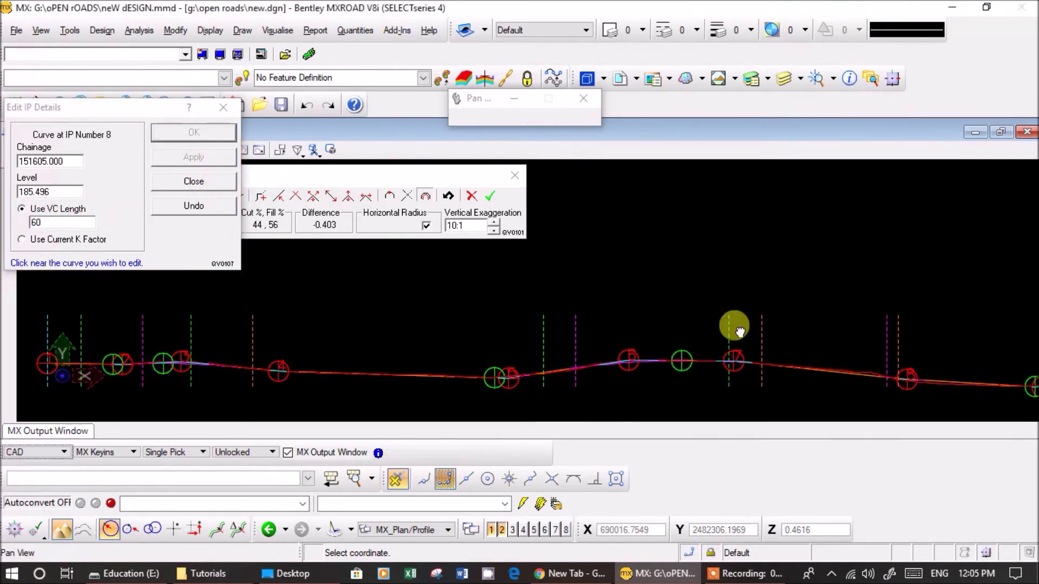
Give IP 9 an 80 VC length, close the curve editor, and view profile surface details
middle_drag(854, 326, 536, 302)
click(104, 229)
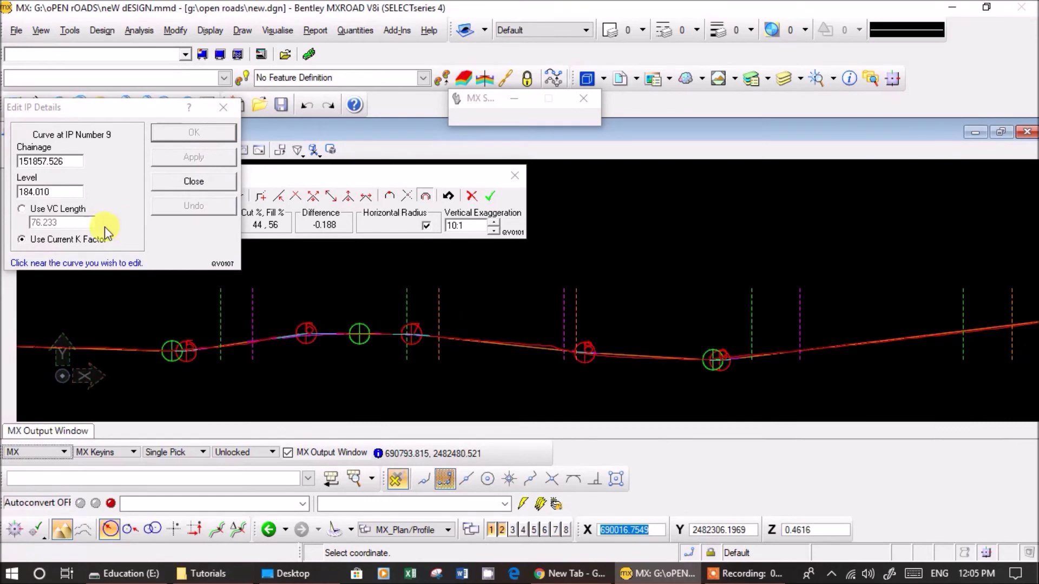
click(79, 209)
double_click(45, 222)
text(80)
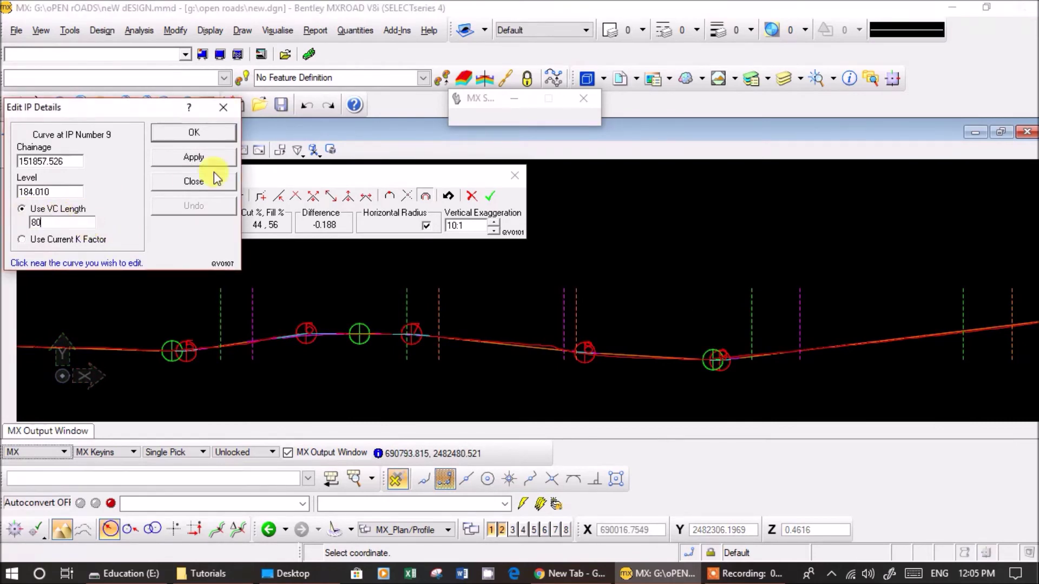
click(193, 157)
mouse_move(758, 287)
middle_down()
mouse_move(627, 314)
mouse_move(950, 251)
middle_up()
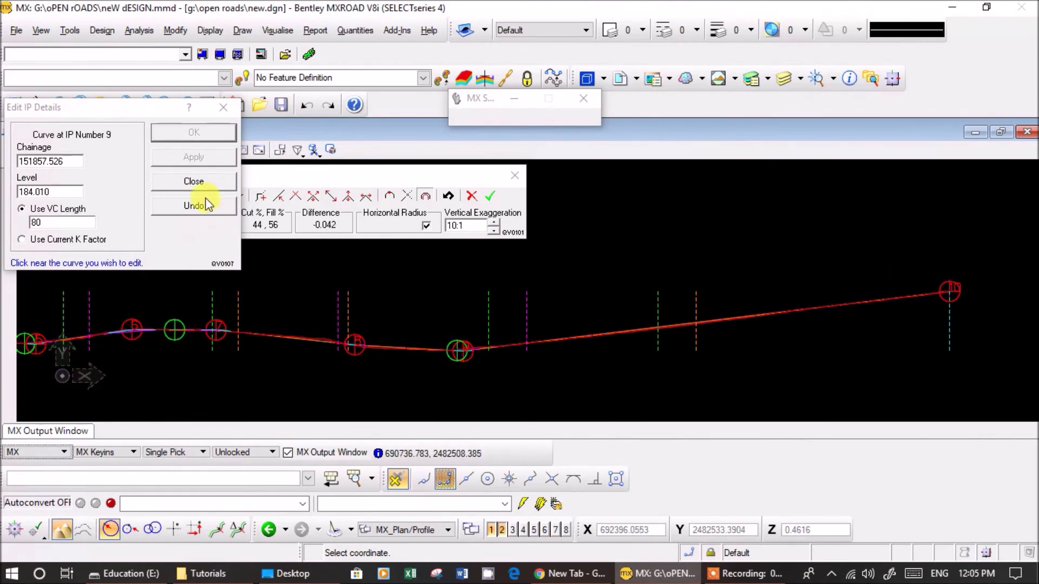
click(197, 185)
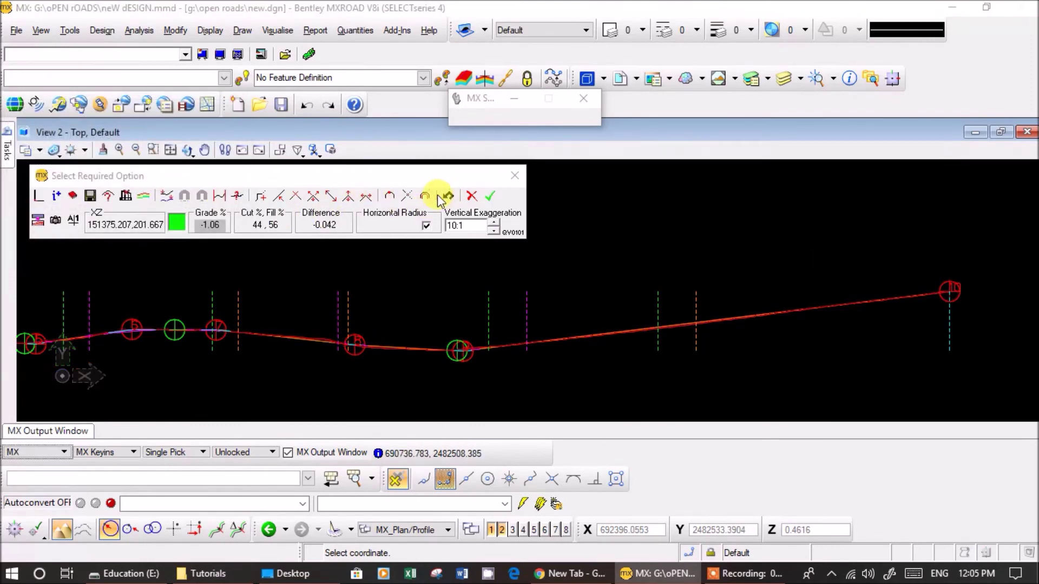
click(139, 197)
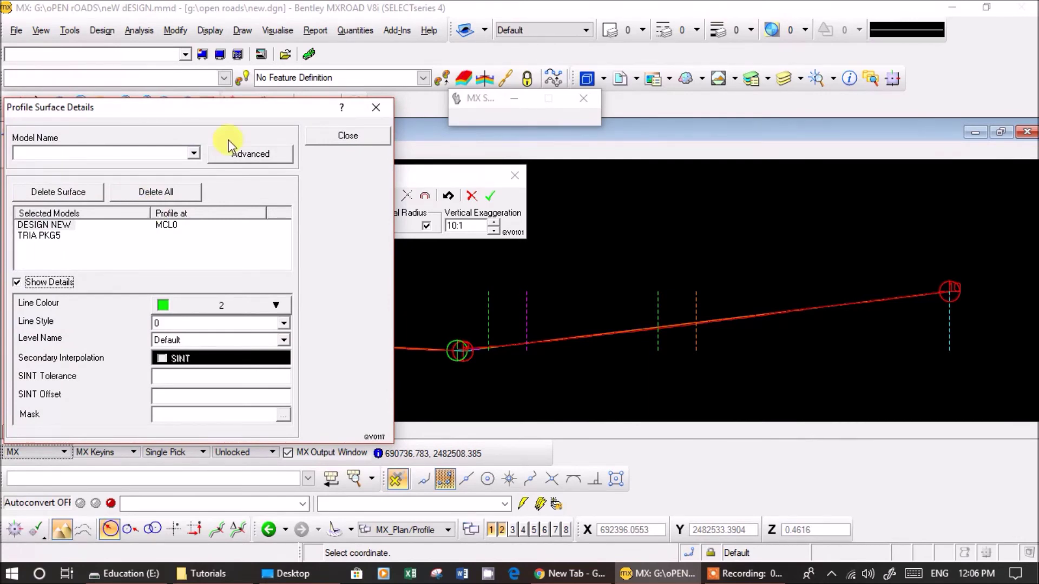
Check the surface's associated-string display options, cancel them, and close Profile Surface Details
click(230, 156)
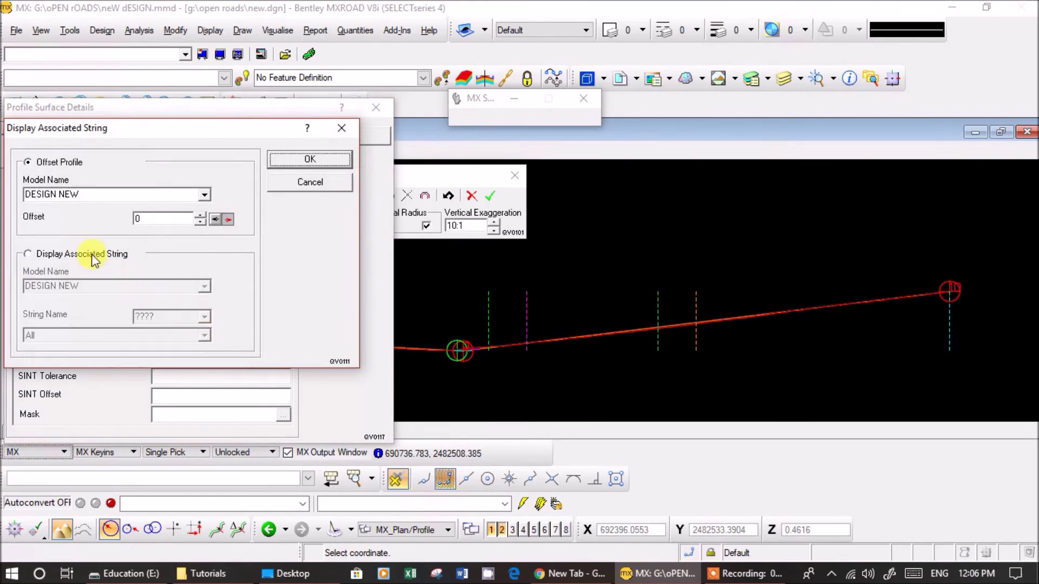
click(94, 259)
click(204, 317)
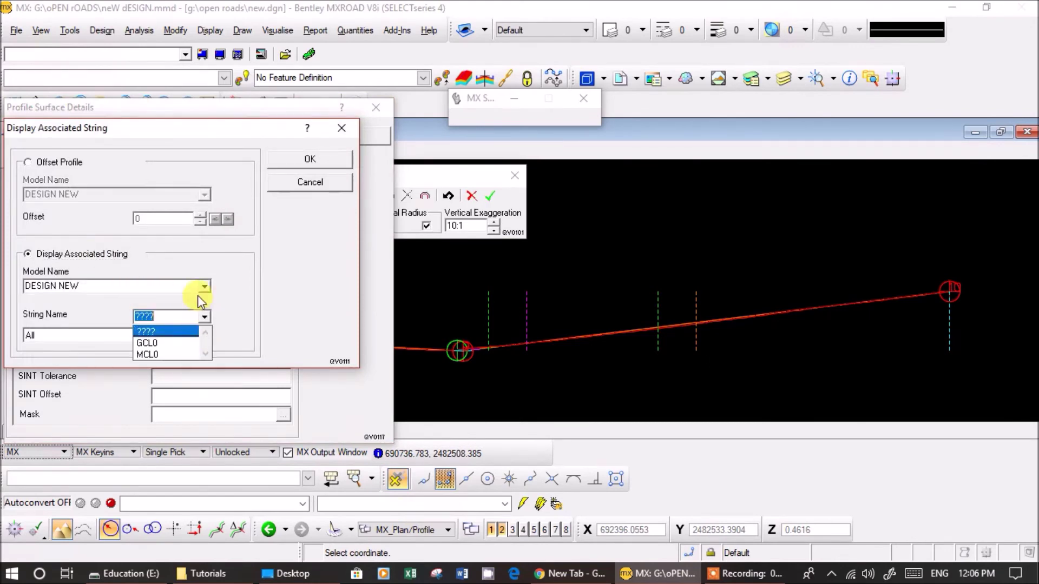
click(325, 180)
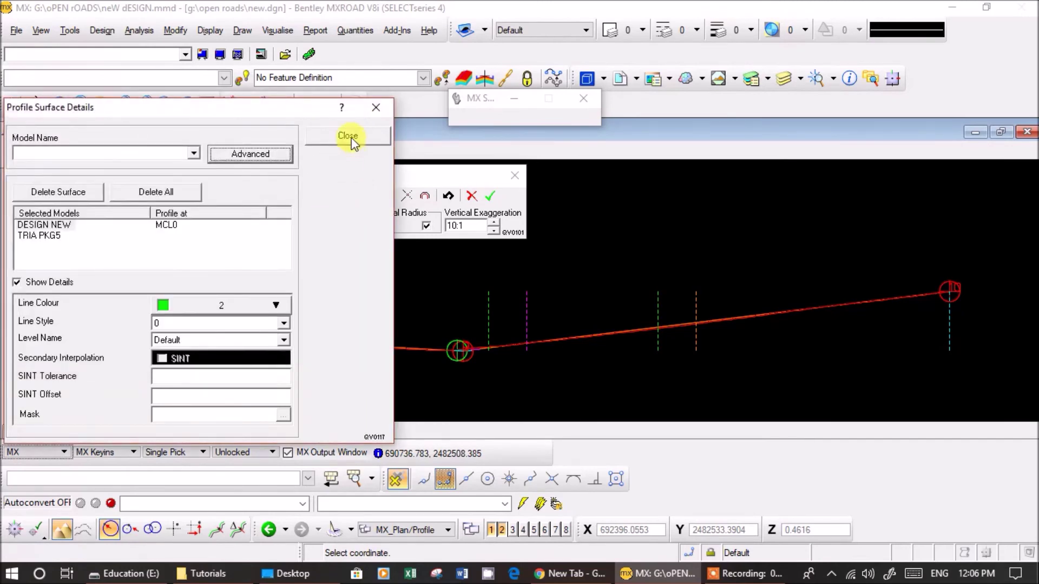
click(348, 135)
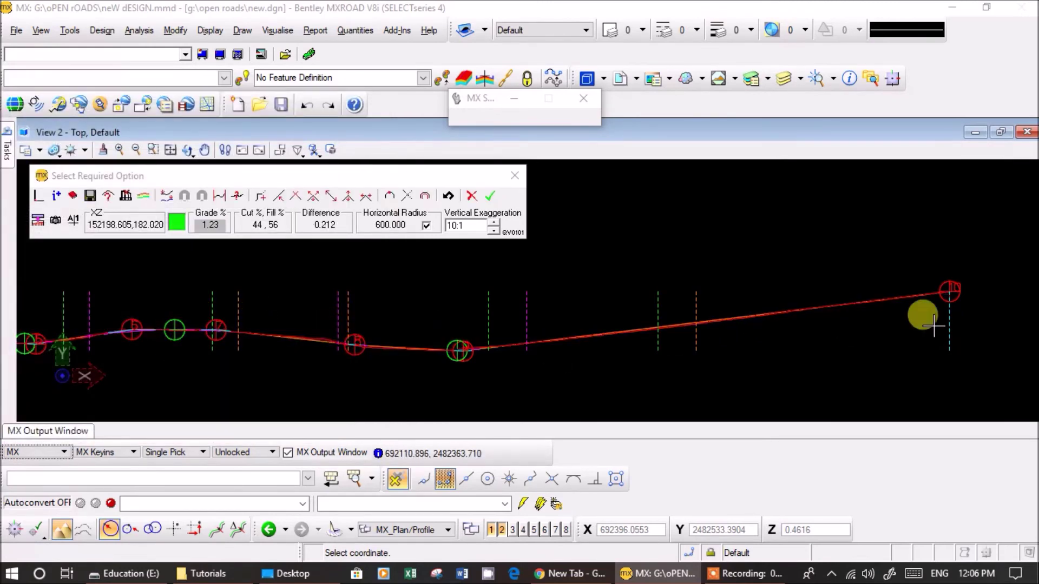
click(167, 198)
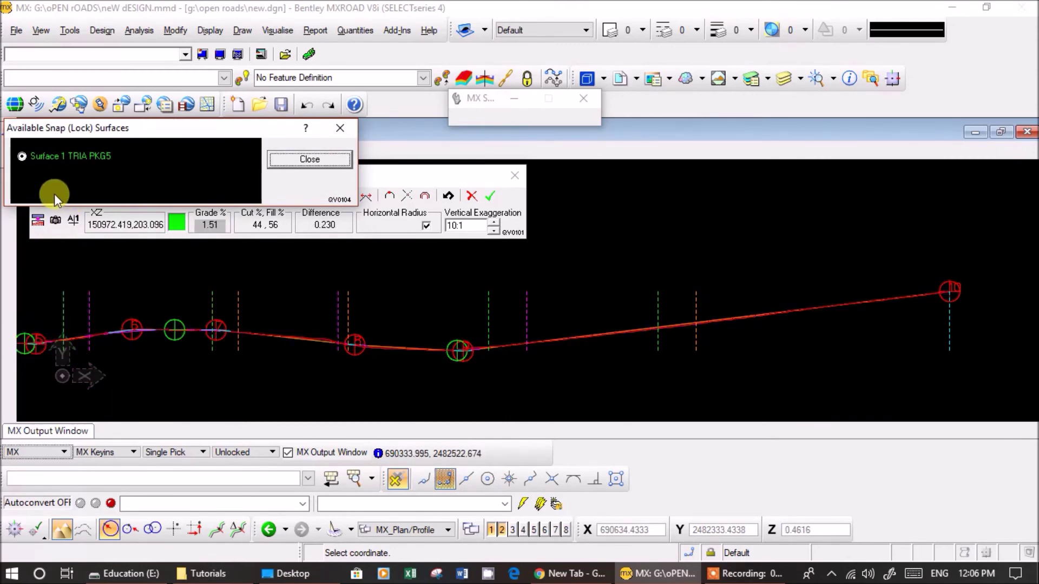
click(324, 165)
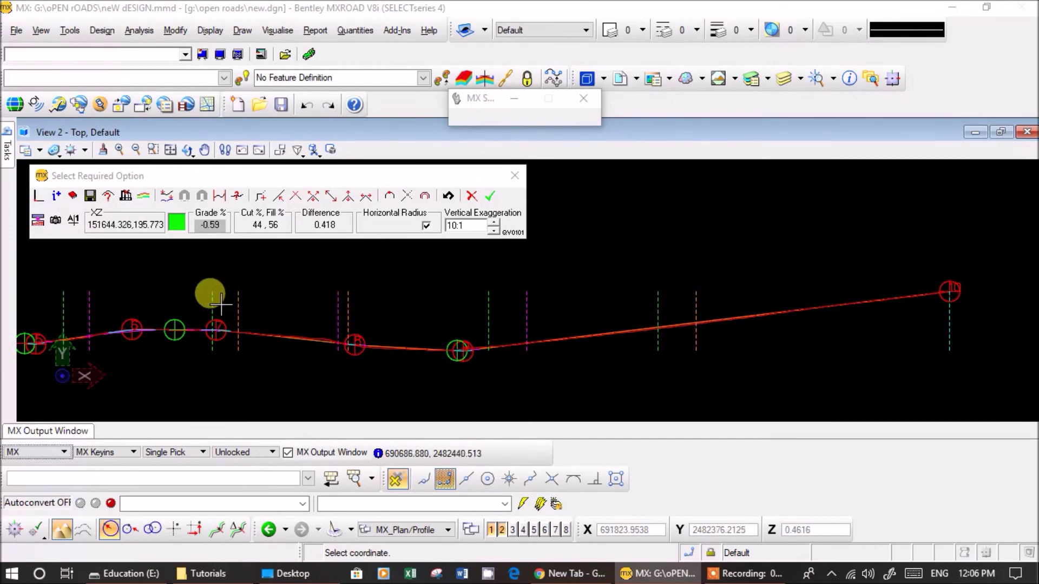
click(165, 198)
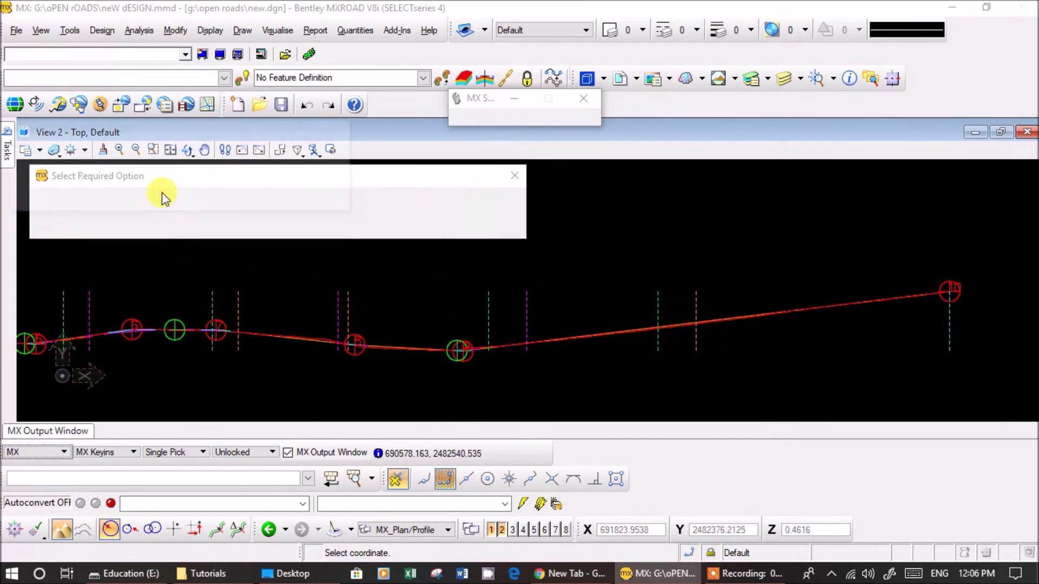
click(328, 163)
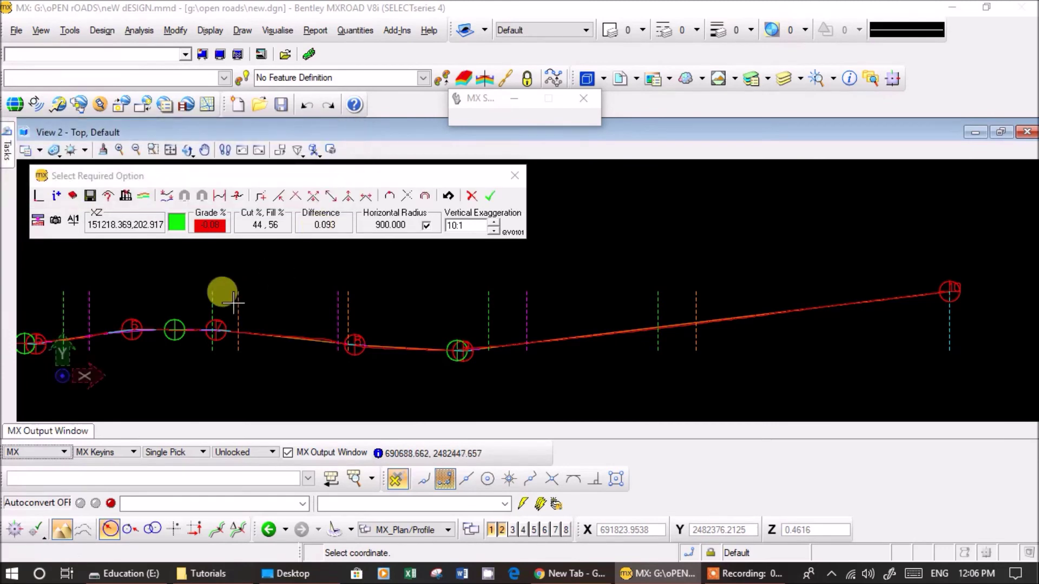
middle_drag(240, 362, 518, 347)
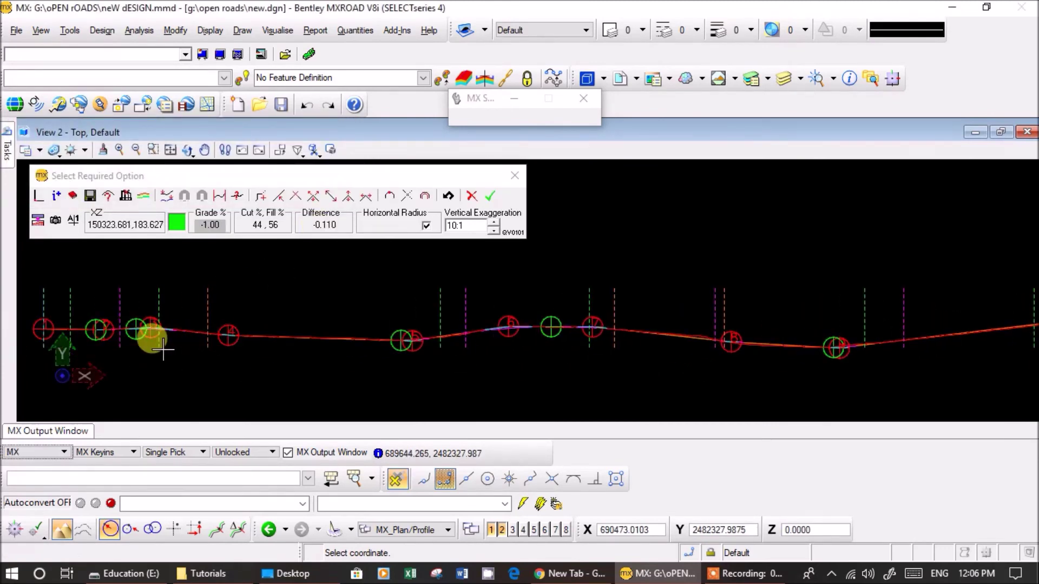
middle_drag(151, 338, 223, 359)
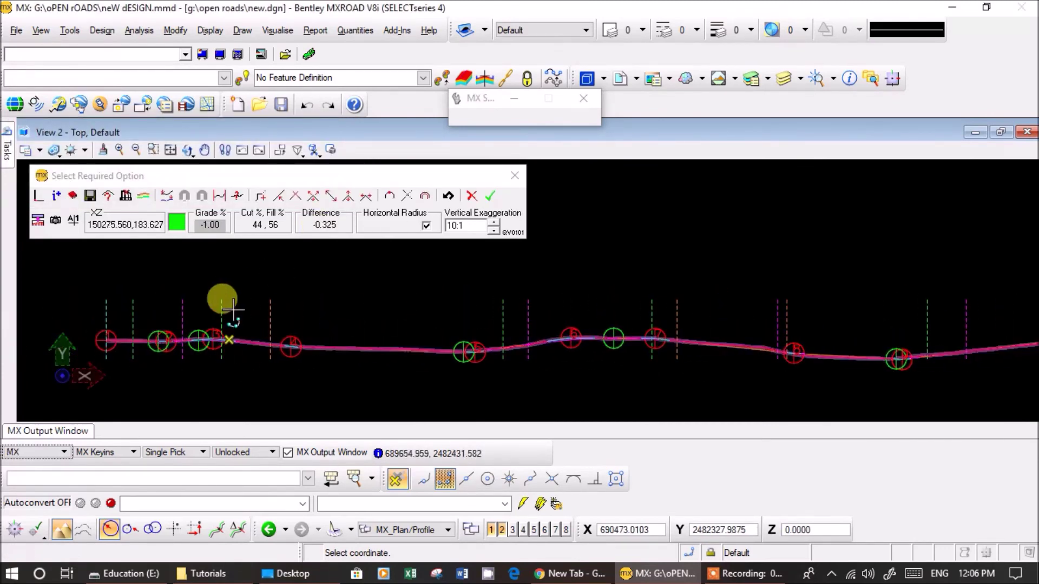
click(235, 198)
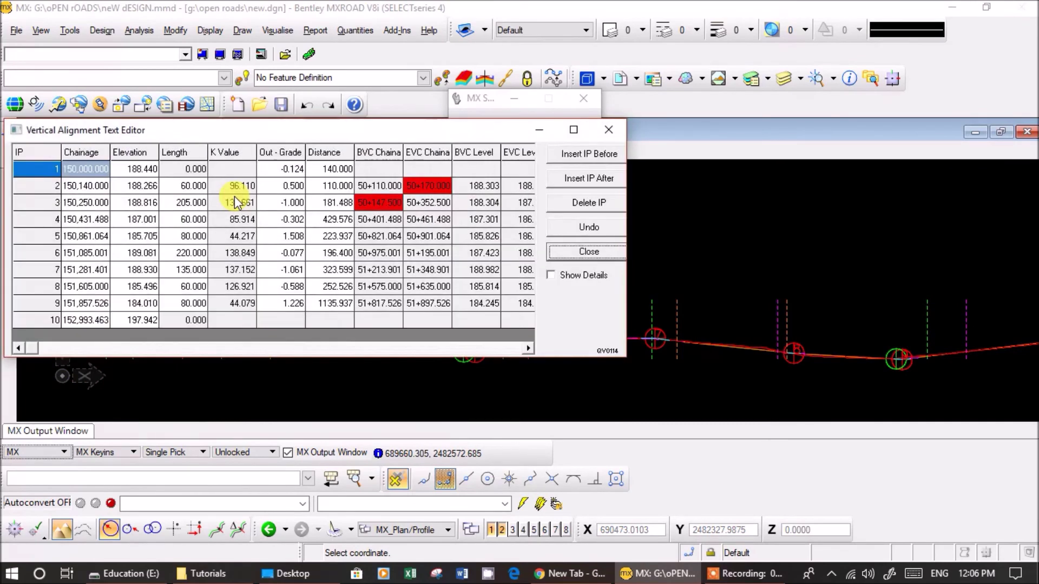
Turn on table details and change IP 3's vertical curve length to 200
click(180, 186)
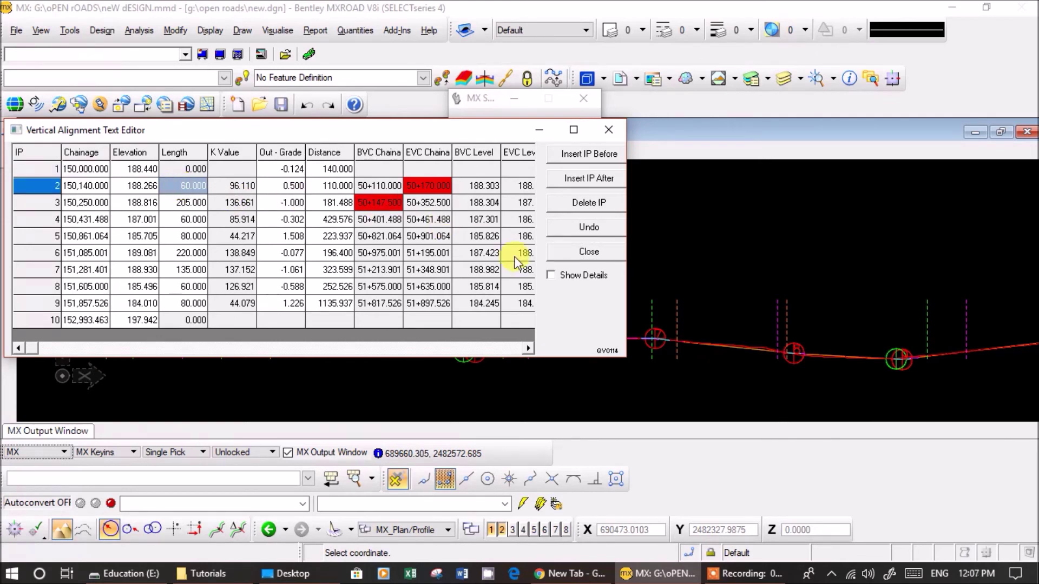
click(551, 275)
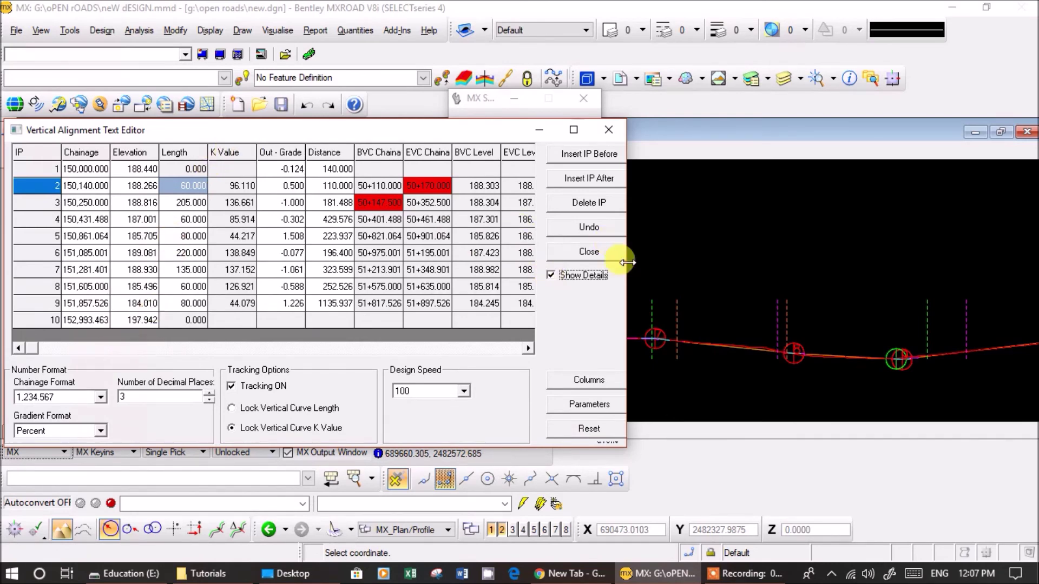
click(190, 204)
click(189, 220)
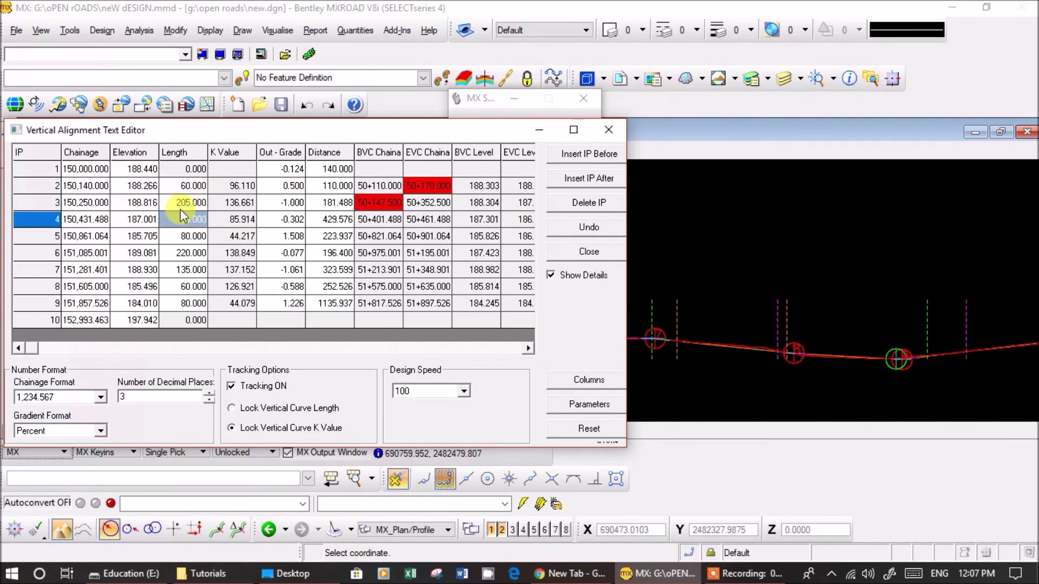
click(184, 202)
text(200)
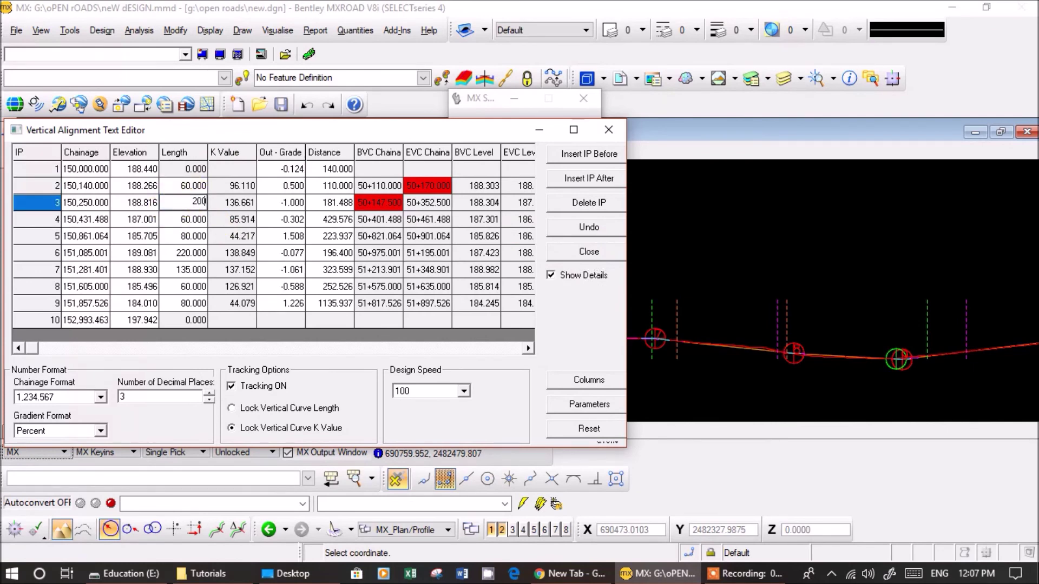
key(Return)
click(188, 220)
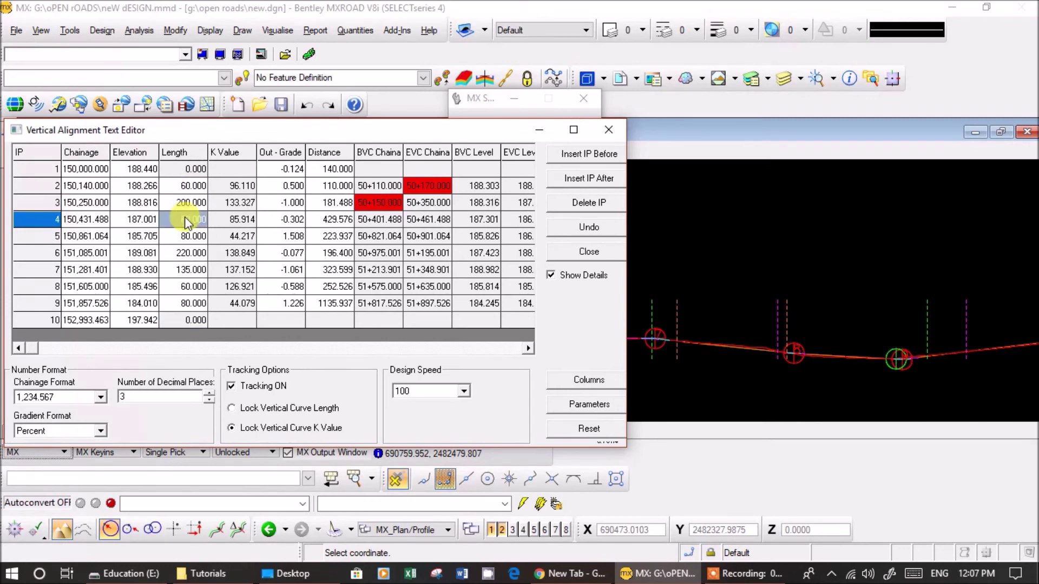
Review the out-grade and curve type columns across the alignment table
click(280, 220)
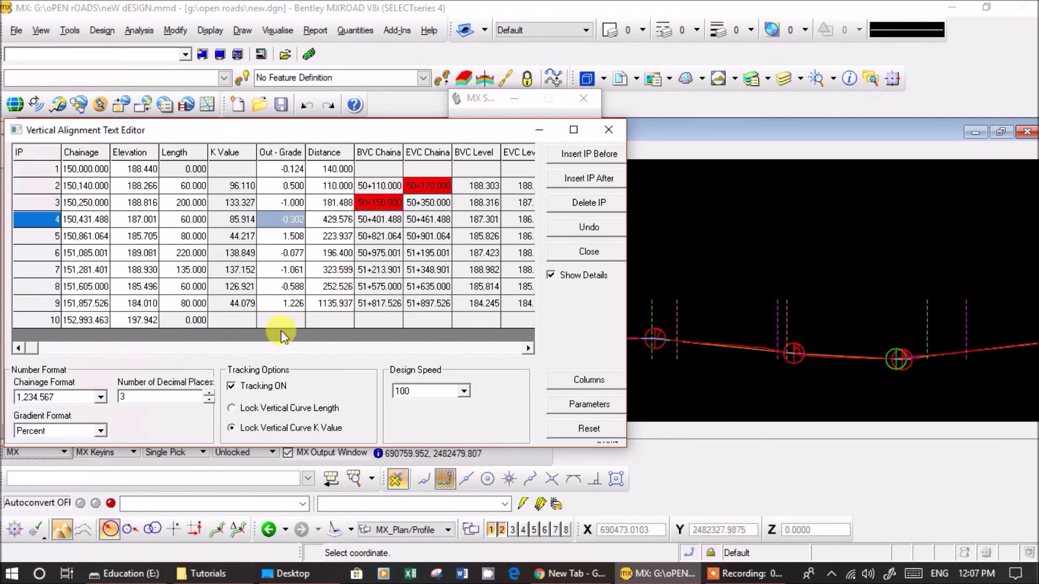
click(269, 349)
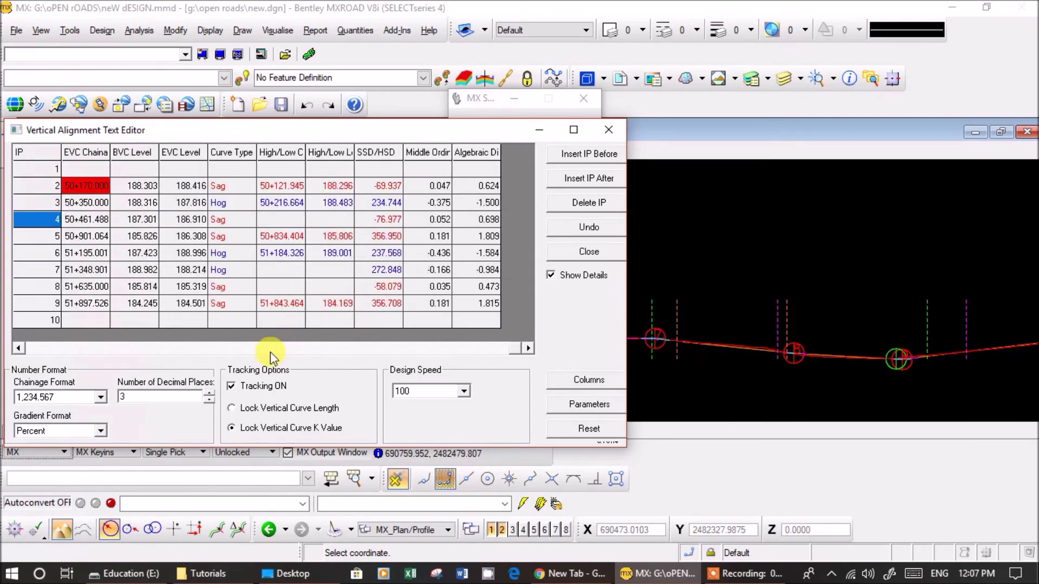
click(331, 349)
click(395, 348)
click(446, 351)
click(142, 348)
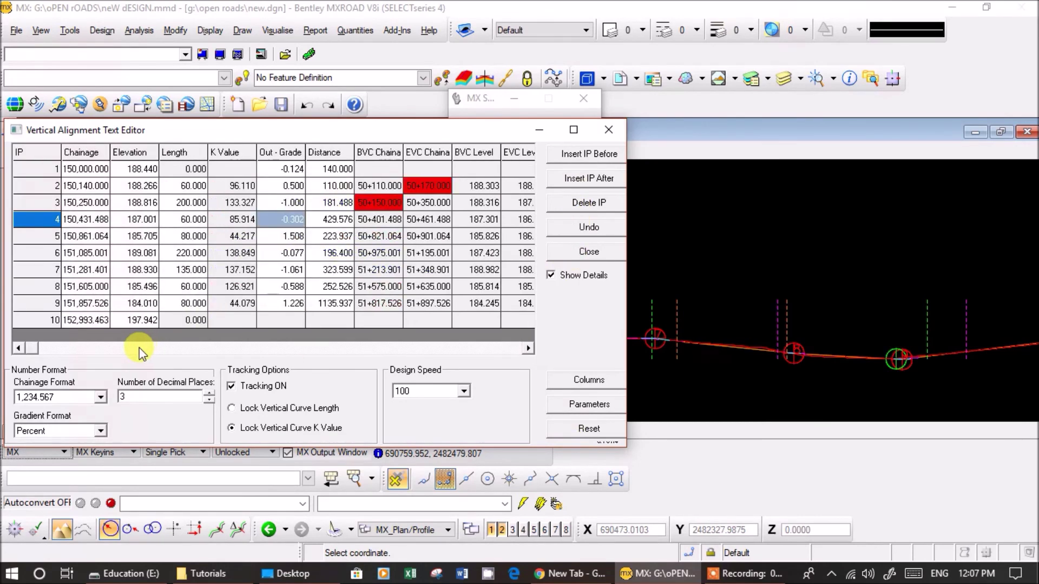
Return IP 3's curve length to 205, undo the last change, and close the table
click(176, 202)
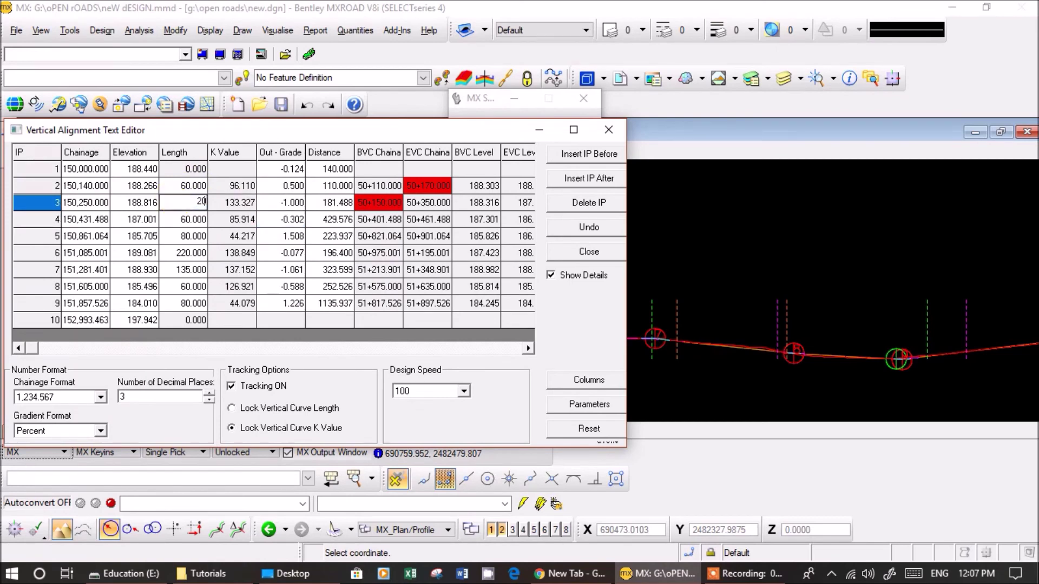
text(205)
click(171, 222)
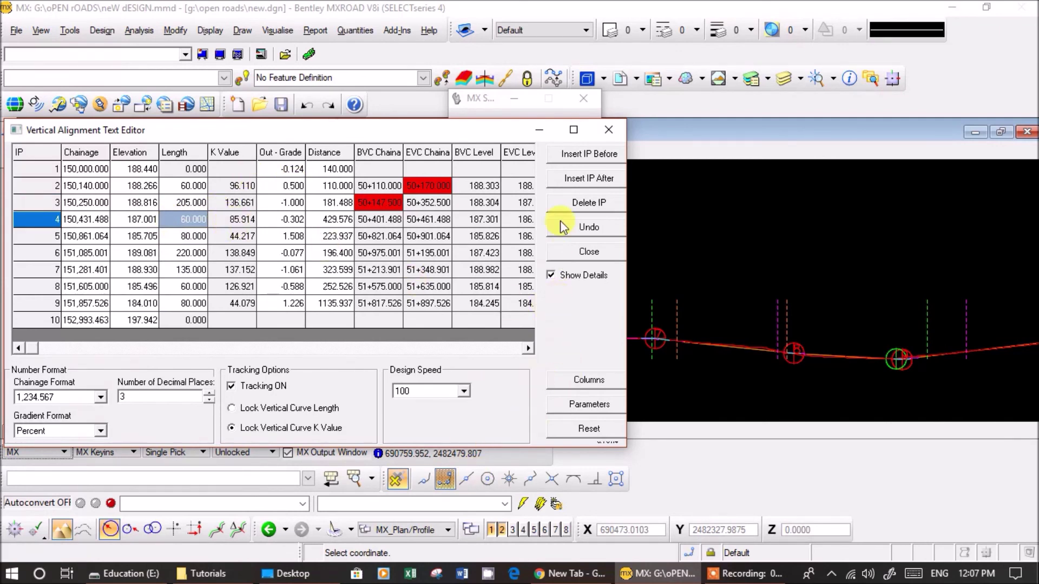
click(573, 229)
click(588, 252)
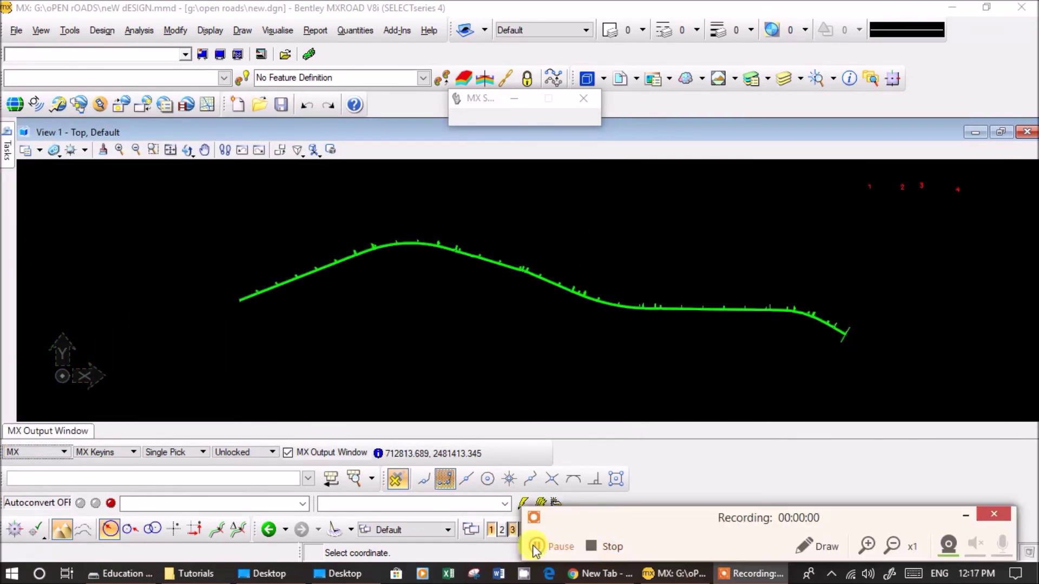
Save the vertical profile, accepting the vertical scale warning with Yes
click(536, 548)
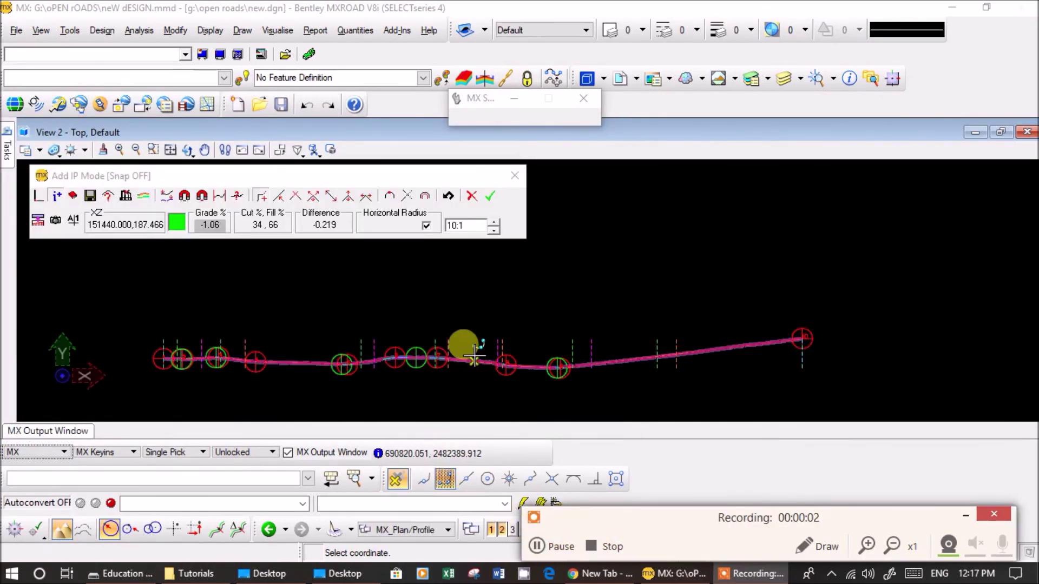
click(490, 195)
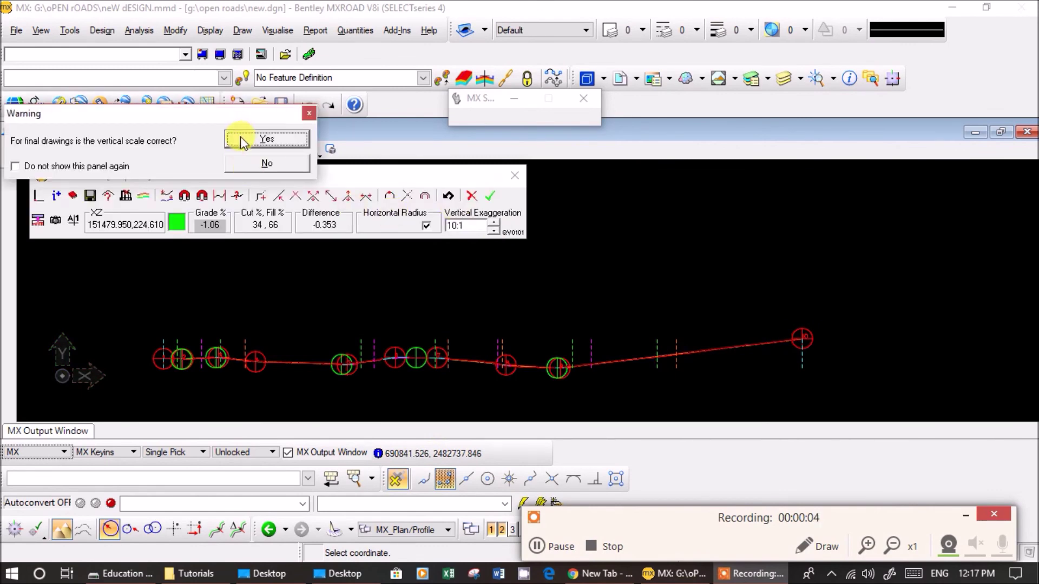
click(242, 138)
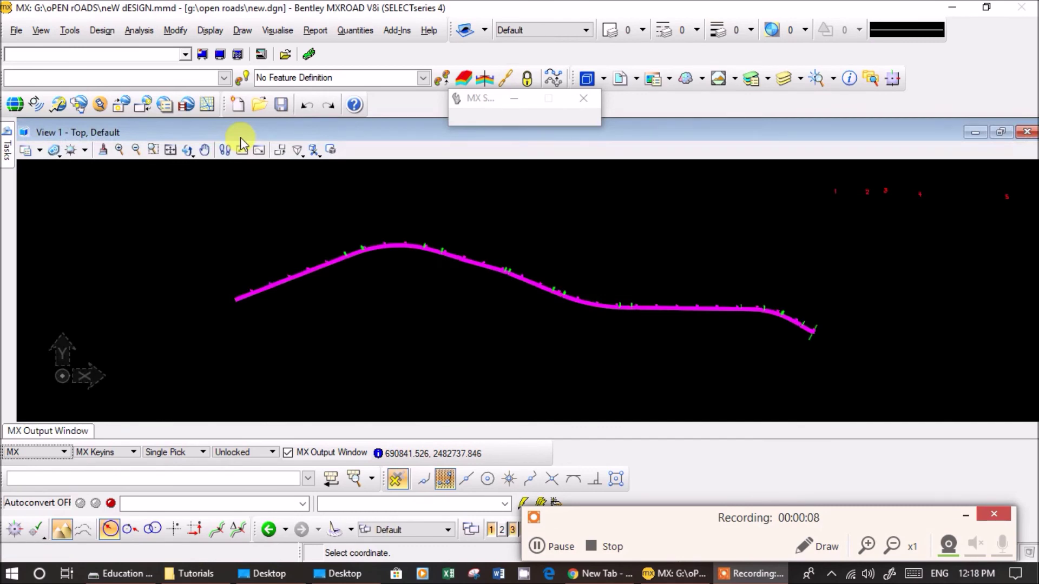
Check MCL0 centreline point details in plan, such as point 243 at chainage 152070
click(655, 307)
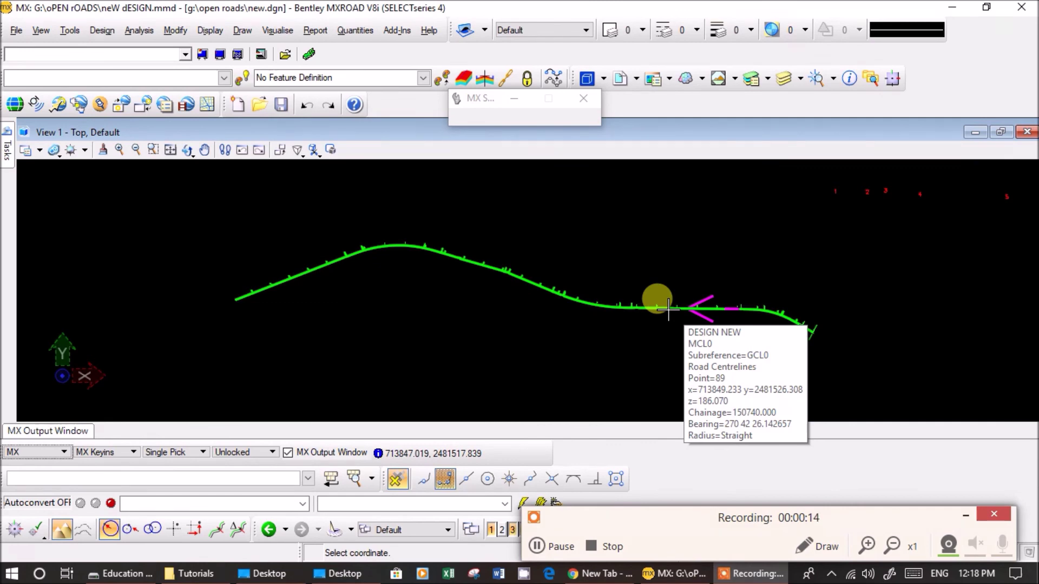
click(667, 307)
click(460, 276)
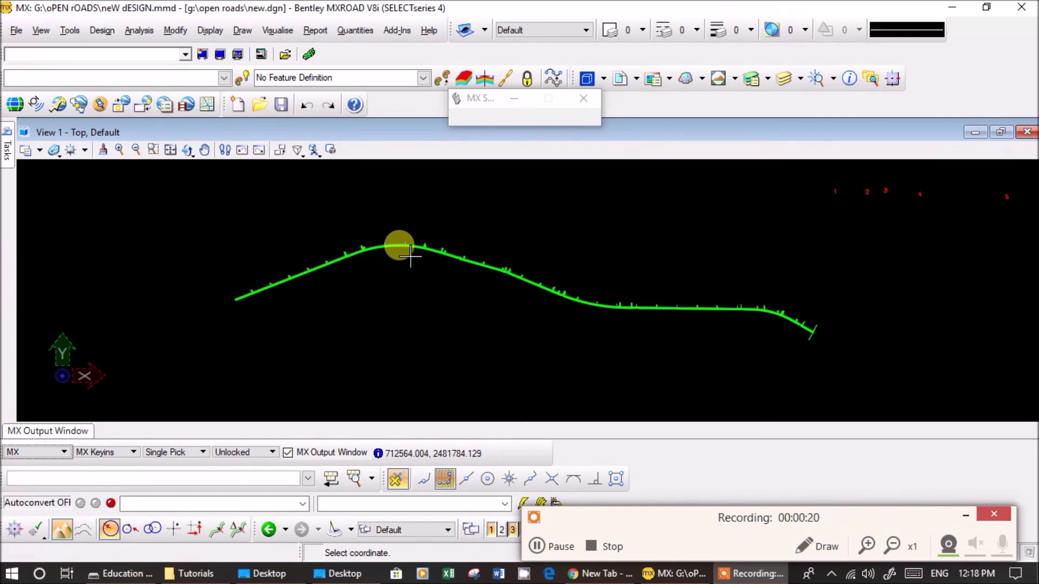
click(411, 253)
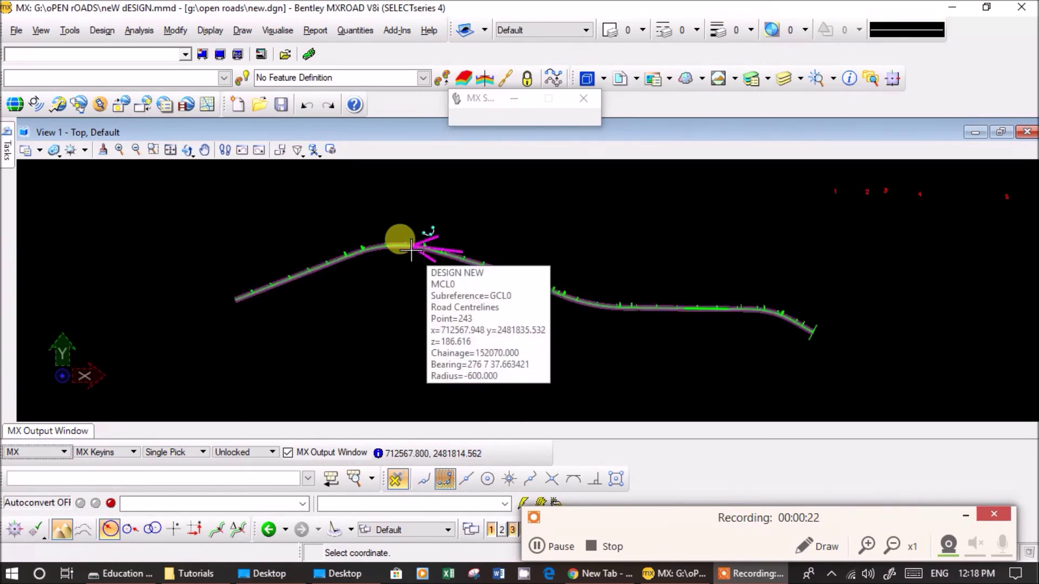